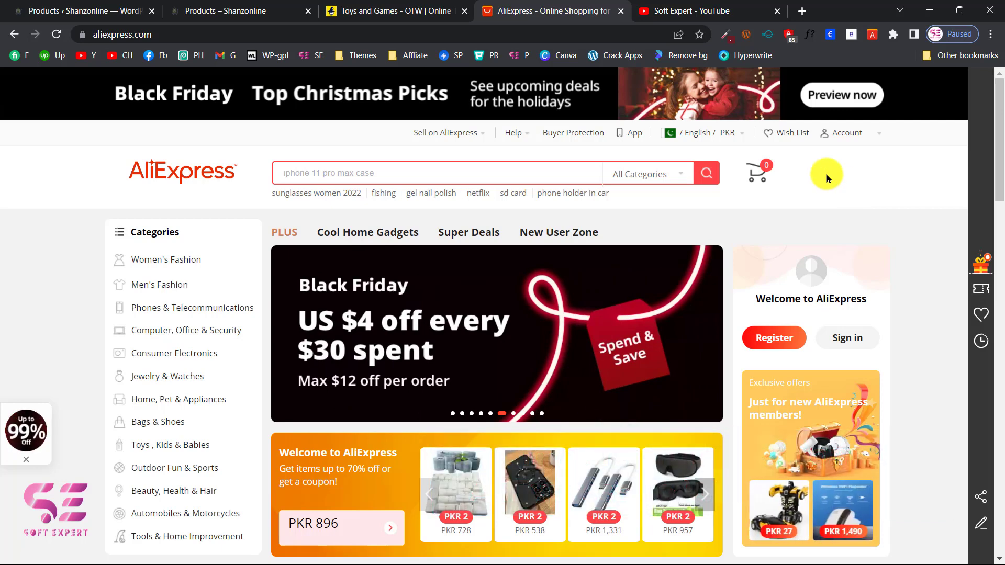
- View the Soft Expert YouTube video entry about importing AliExpress products to WooCommerce, and return to the AliExpress homepage
click(717, 6)
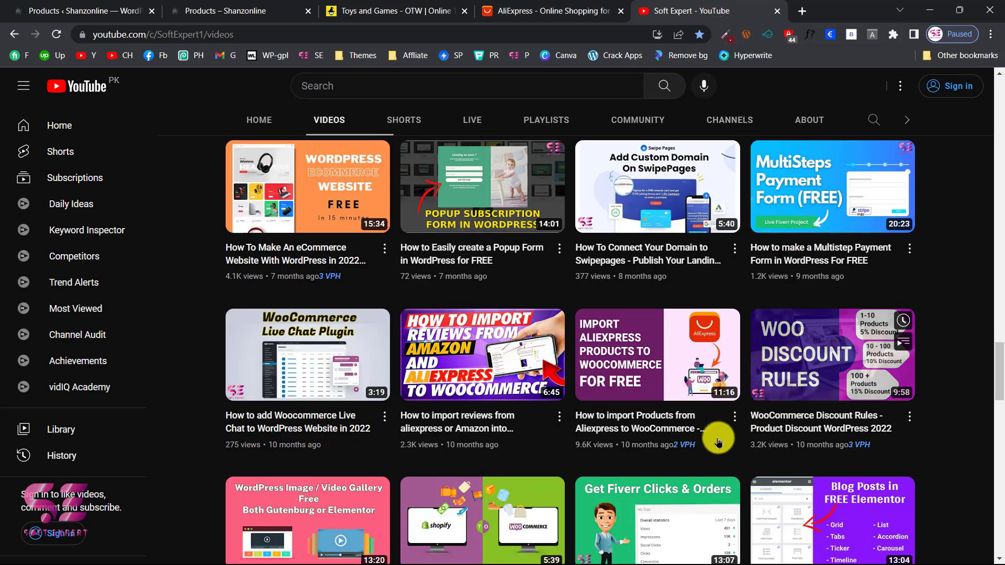
mouse_move(589, 419)
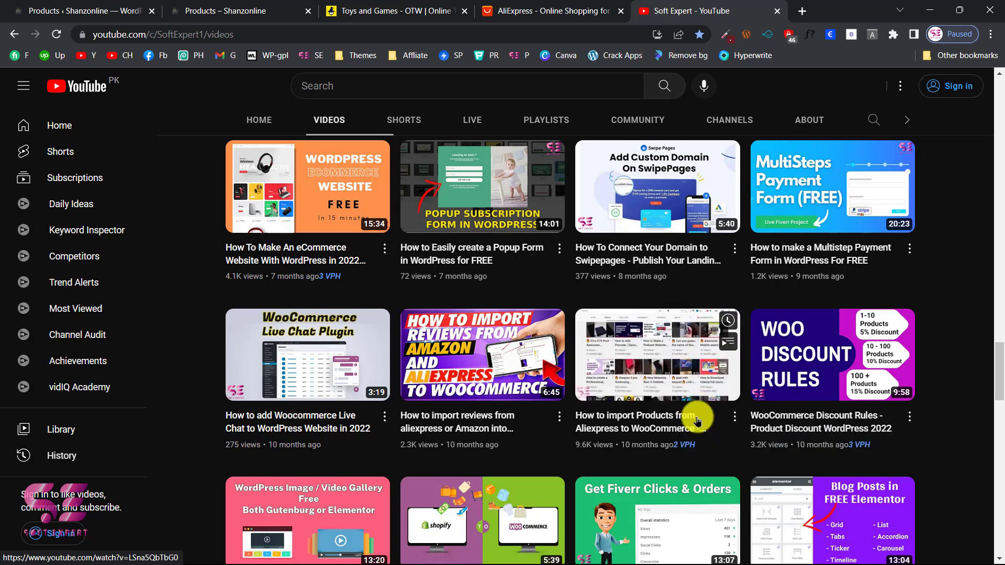
click(502, 11)
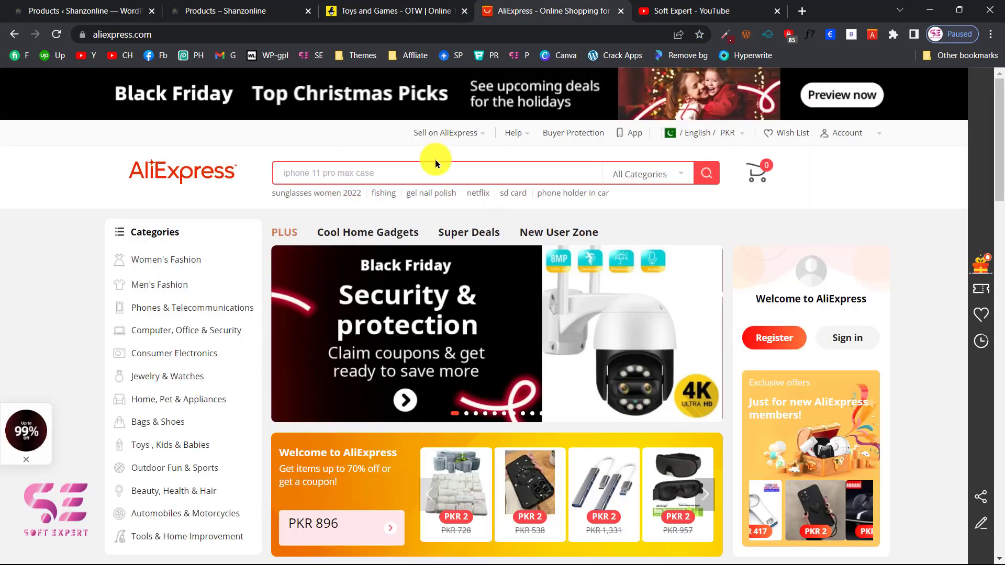
- Review the products on the Shanzonline storefront and in the WordPress admin product list
click(234, 9)
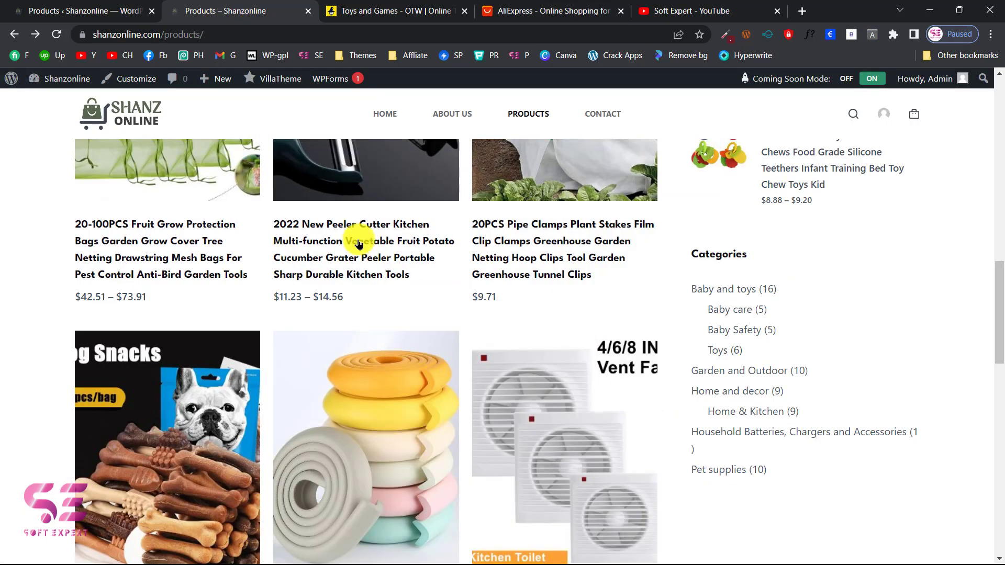
scroll(354, 238, up, 15)
scroll(358, 243, down, 7)
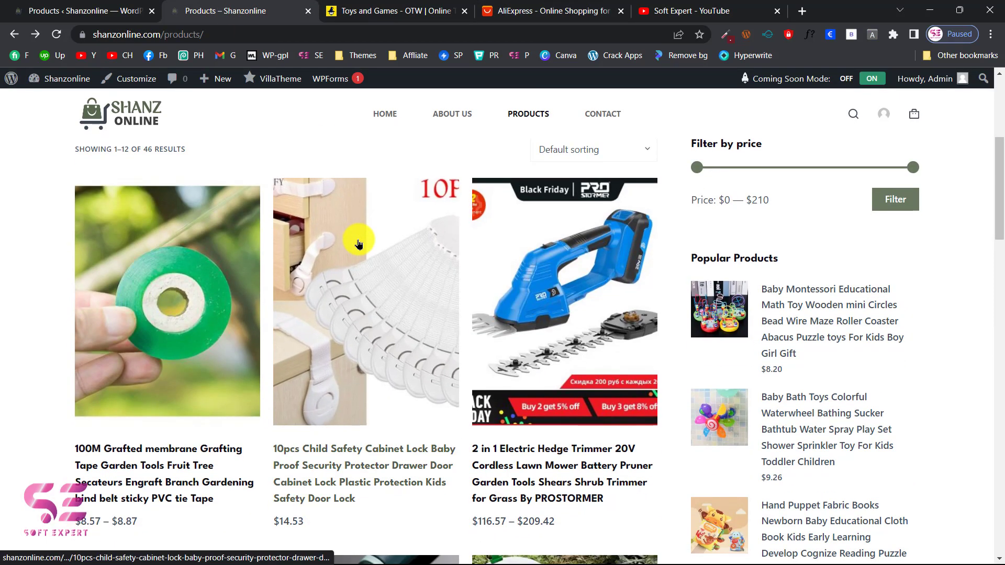
scroll(469, 292, down, 10)
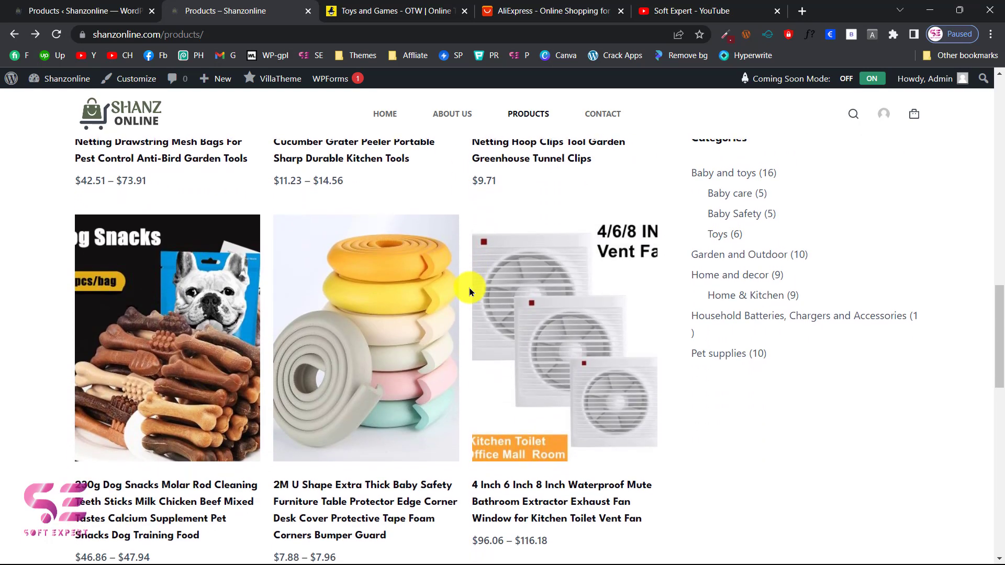
click(103, 6)
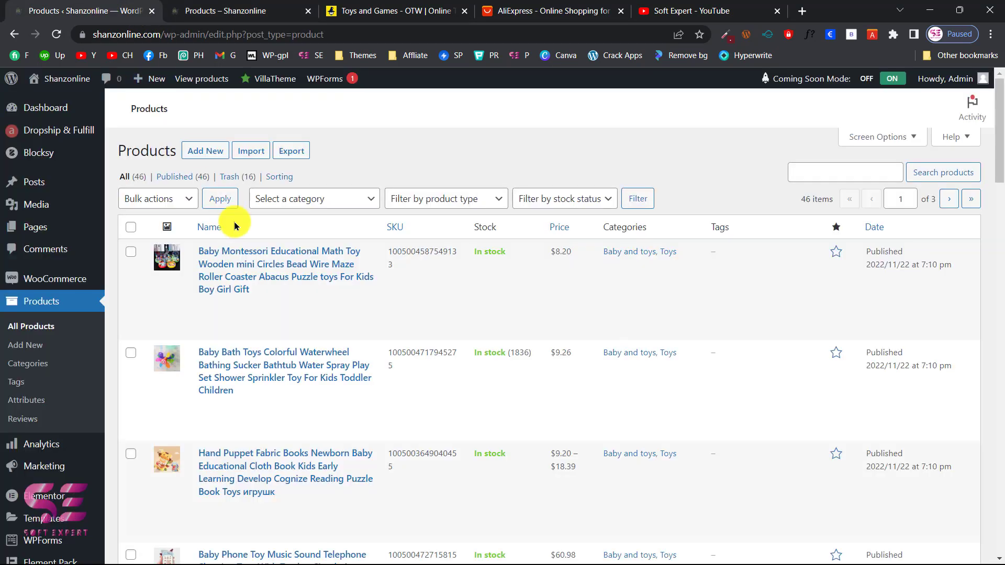
scroll(240, 291, down, 1)
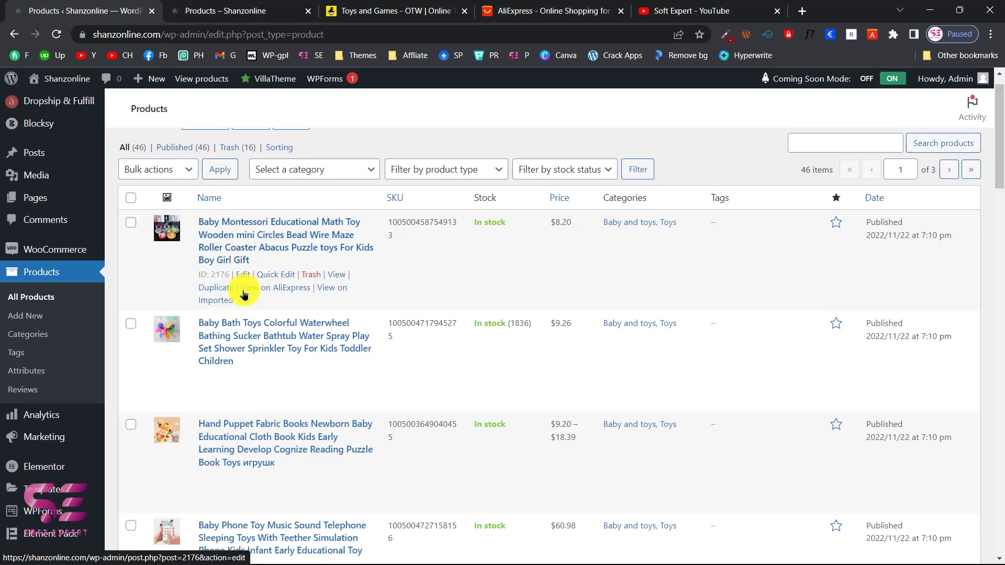
scroll(241, 292, up, 1)
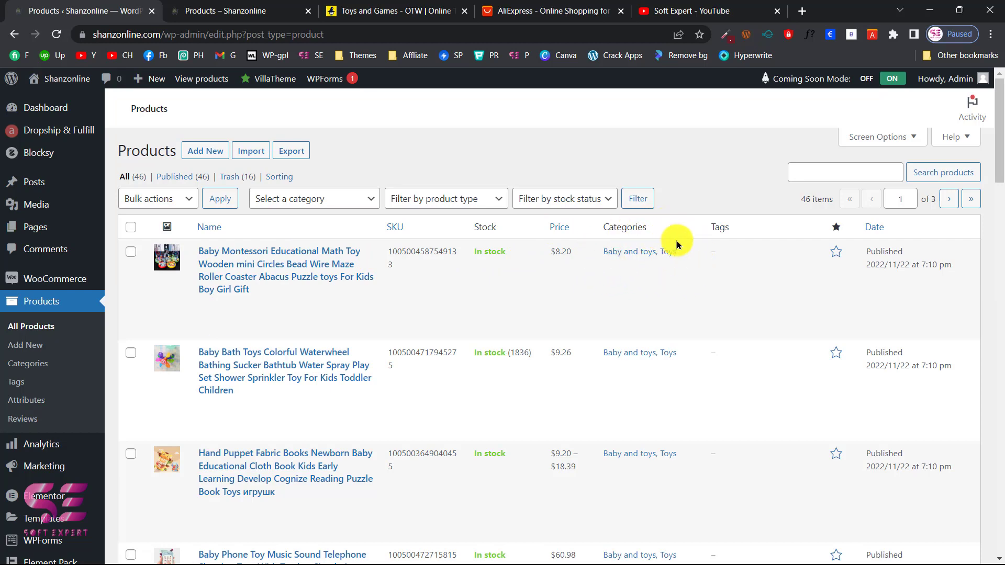
- Open the 2M U Shape baby safety table protector on the Shanzonline storefront and choose the Green colour
click(225, 11)
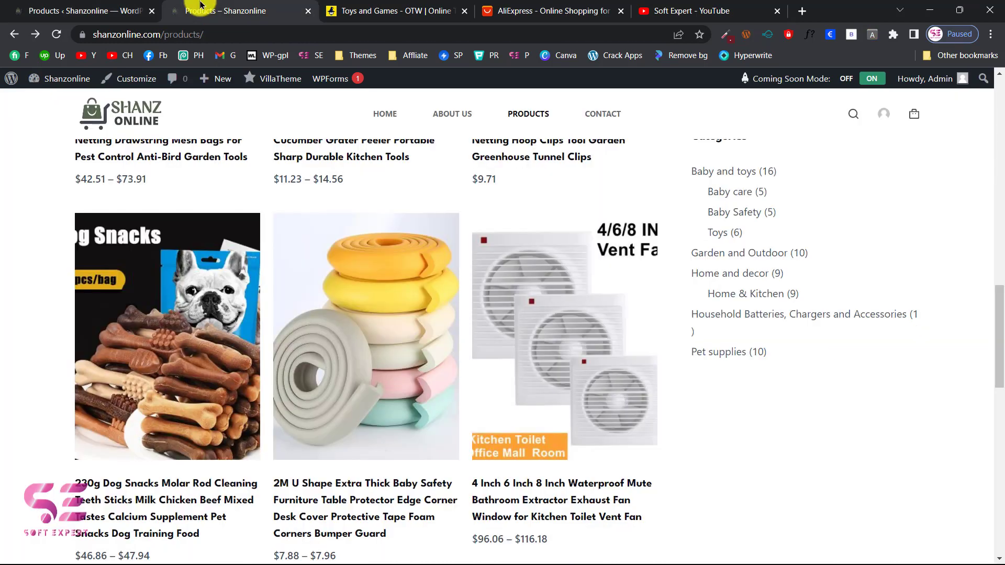
scroll(264, 243, down, 4)
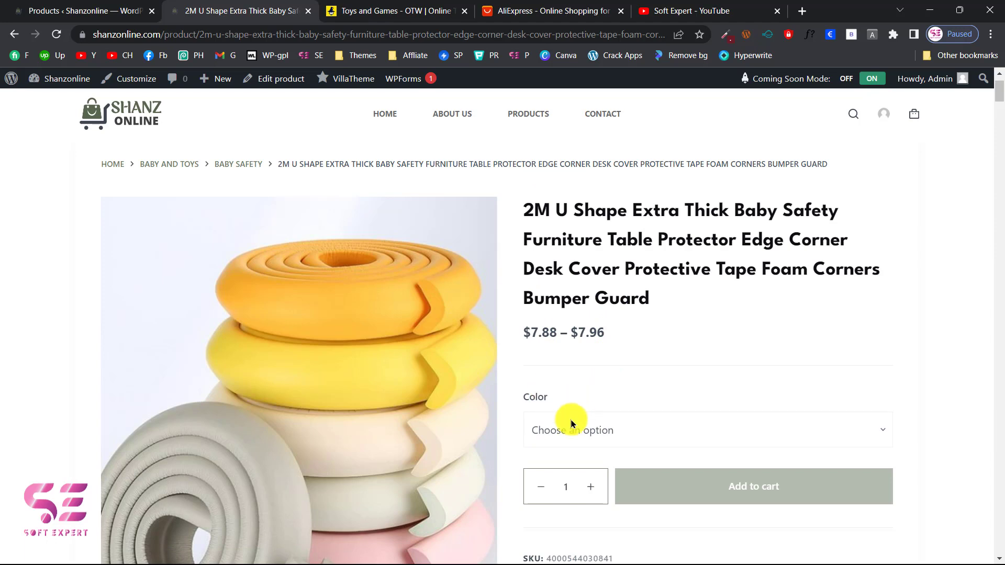
click(645, 437)
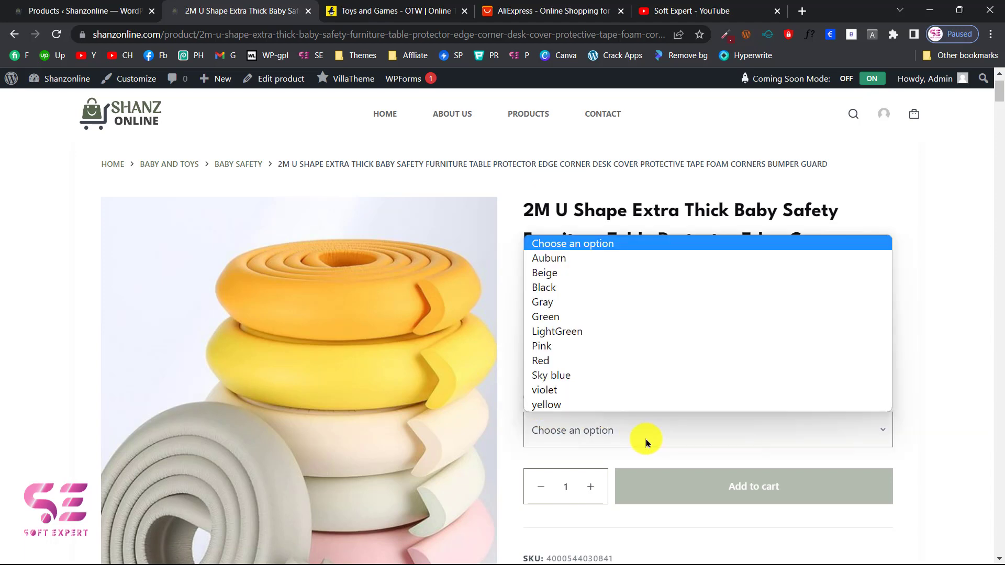
click(592, 316)
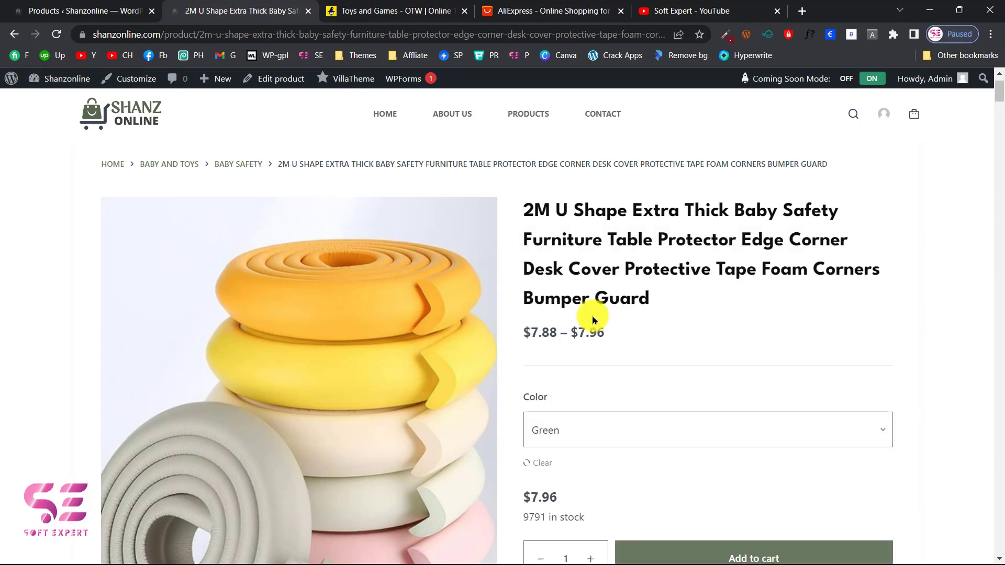
- Examine the table protector's gallery images, variation details, description and related products
scroll(594, 392, down, 3)
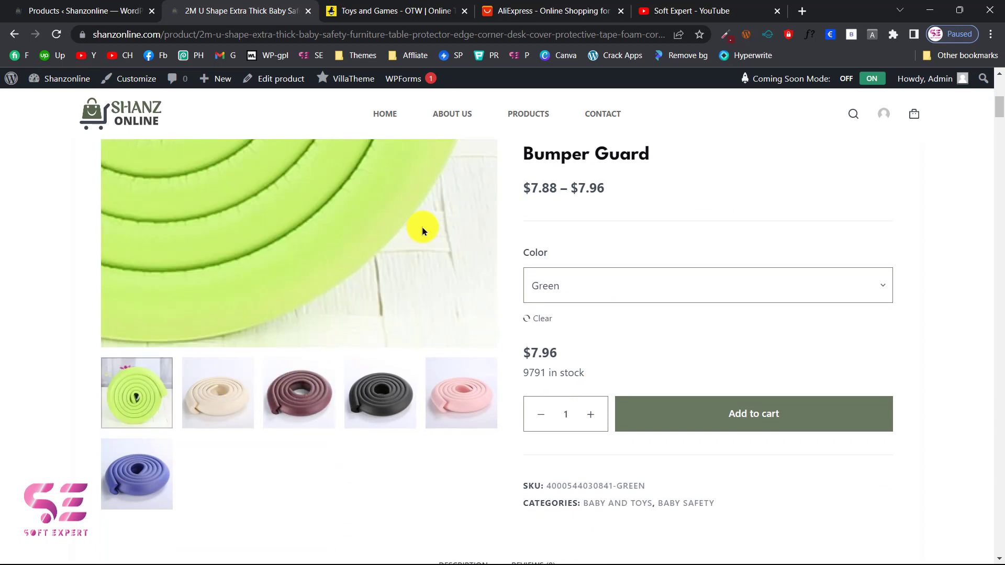
scroll(548, 399, down, 1)
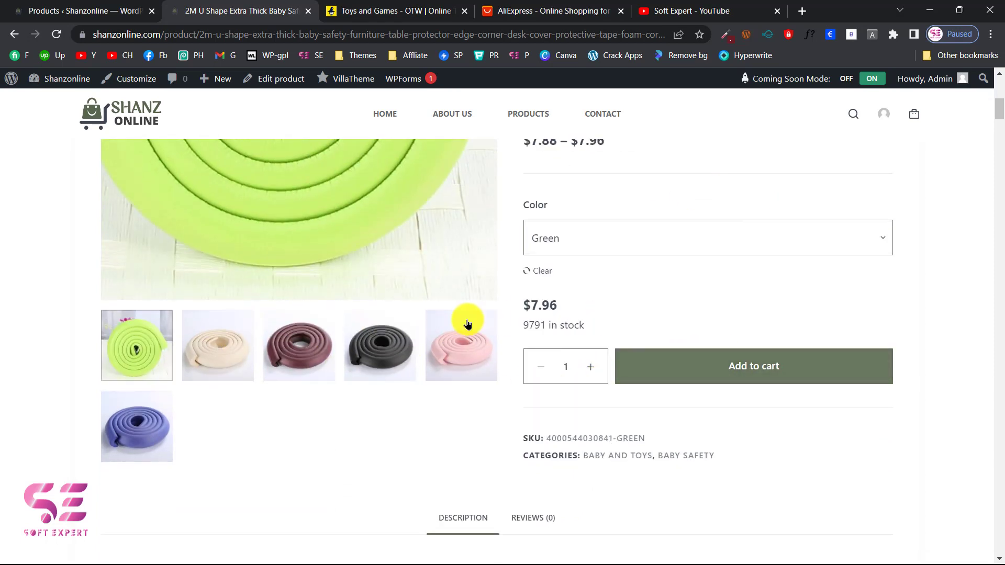
scroll(468, 325, down, 6)
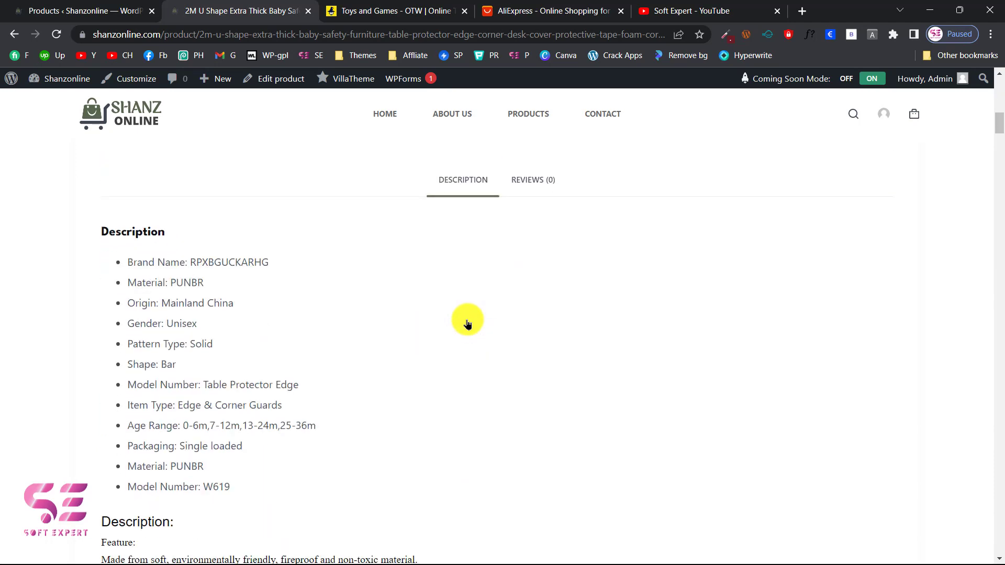
scroll(186, 397, down, 13)
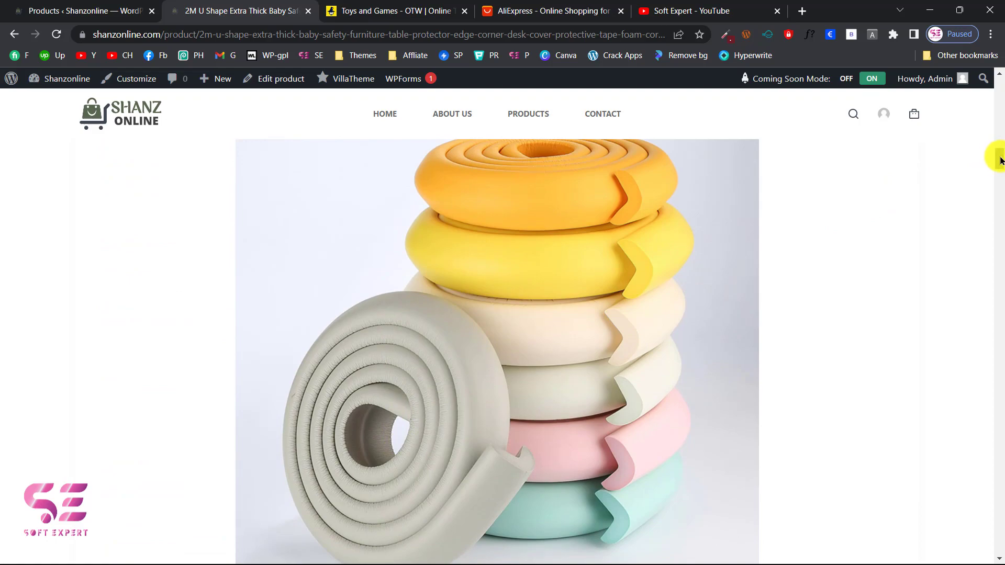
drag(1001, 160, 999, 523)
scroll(481, 411, down, 3)
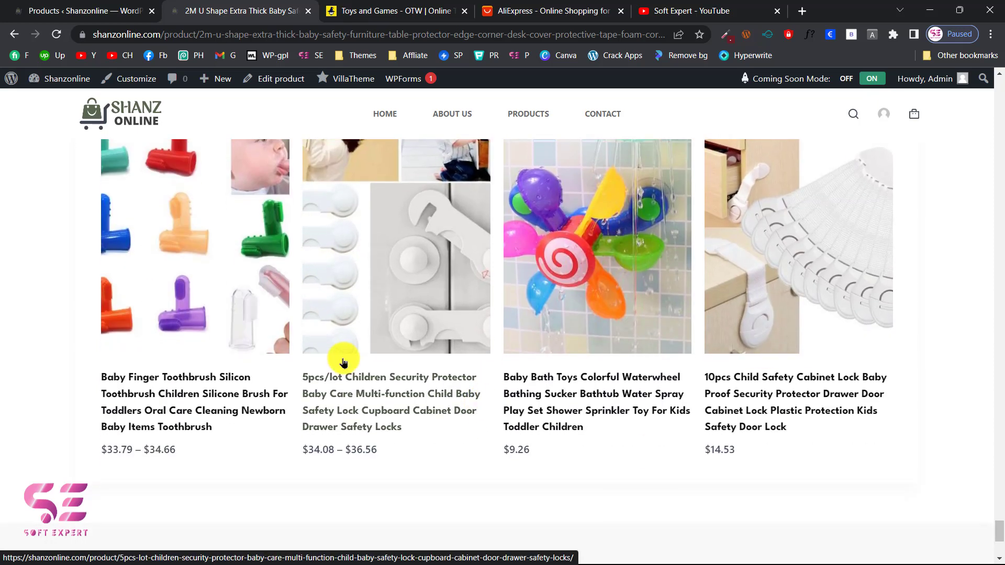
scroll(343, 363, up, 3)
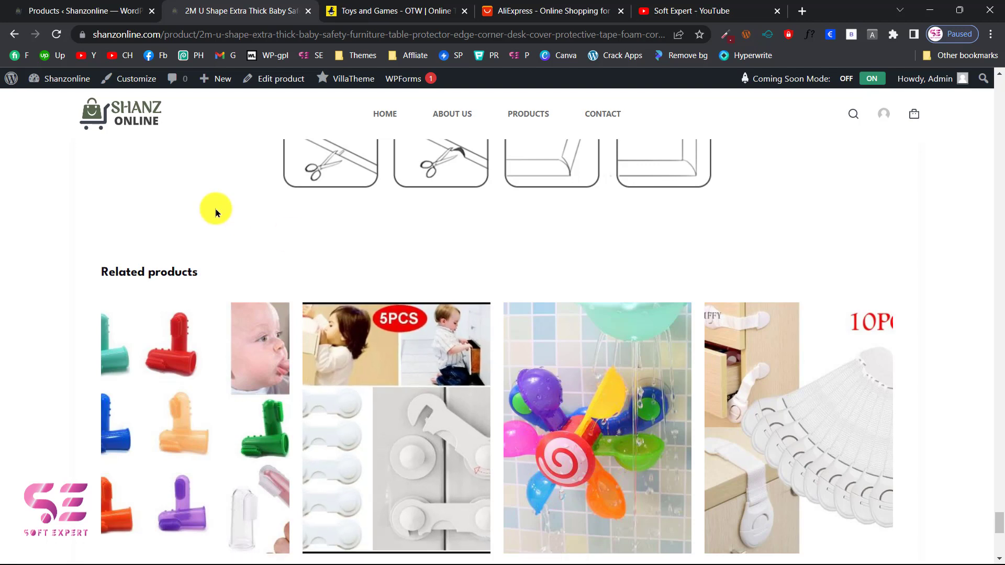
- Search for "ald" among the plugins available to add in the WordPress admin
click(96, 10)
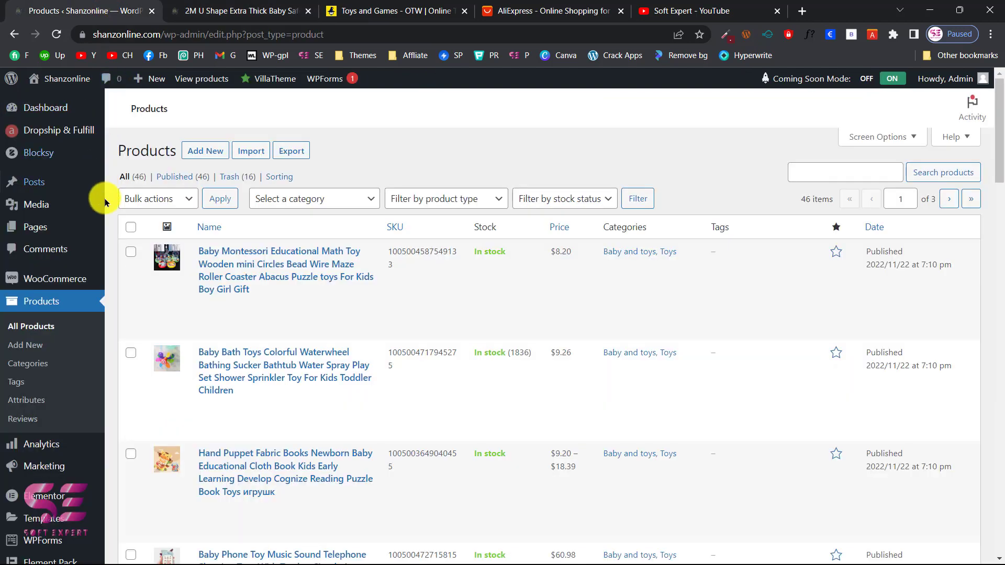
scroll(102, 237, down, 1)
mouse_move(62, 477)
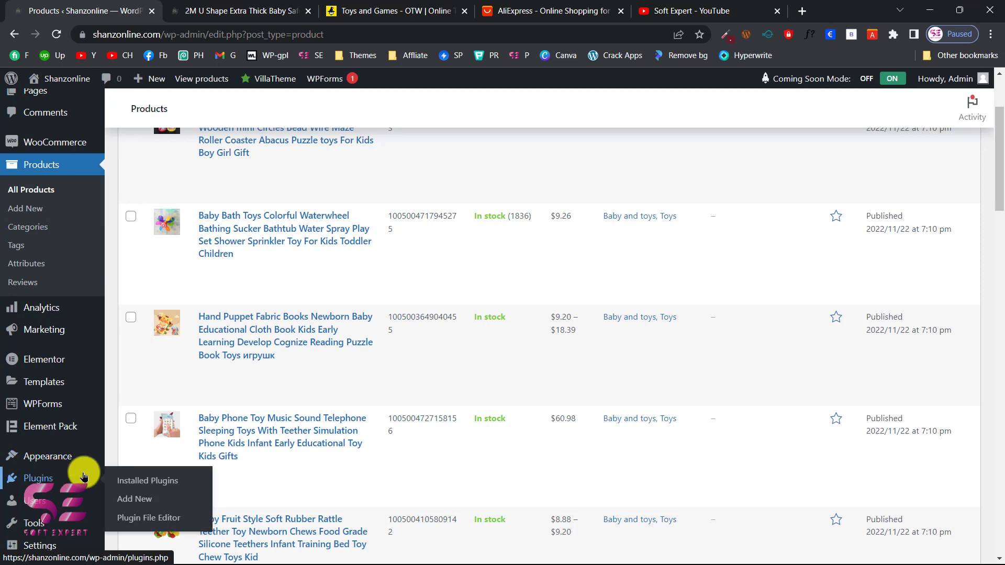
click(131, 500)
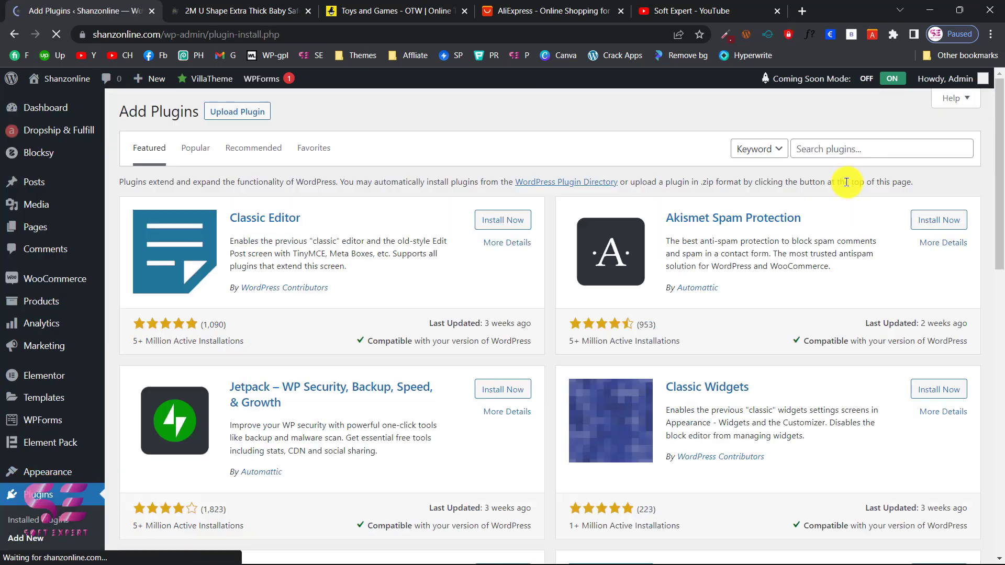
text(ald)
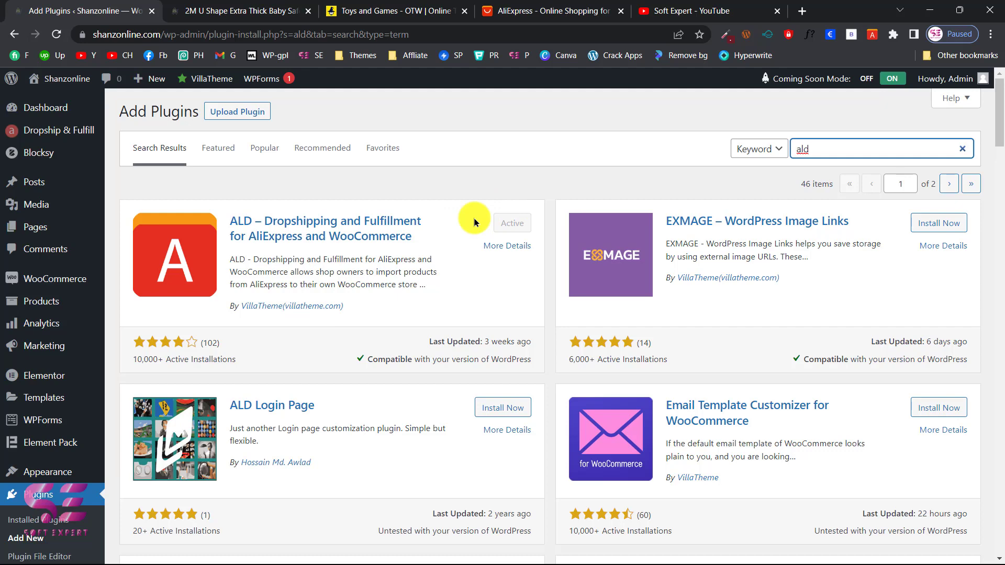
- Open the Dropship & Fulfill setup wizard and its Chrome Web Store link for the WooCommerce AliExpress Dropshipping Extension
mouse_move(91, 131)
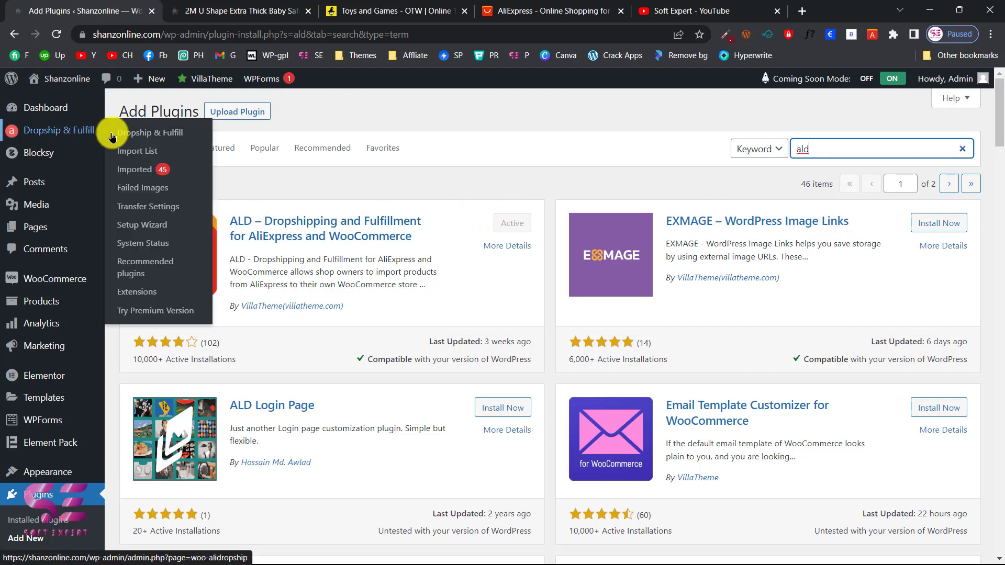
click(146, 226)
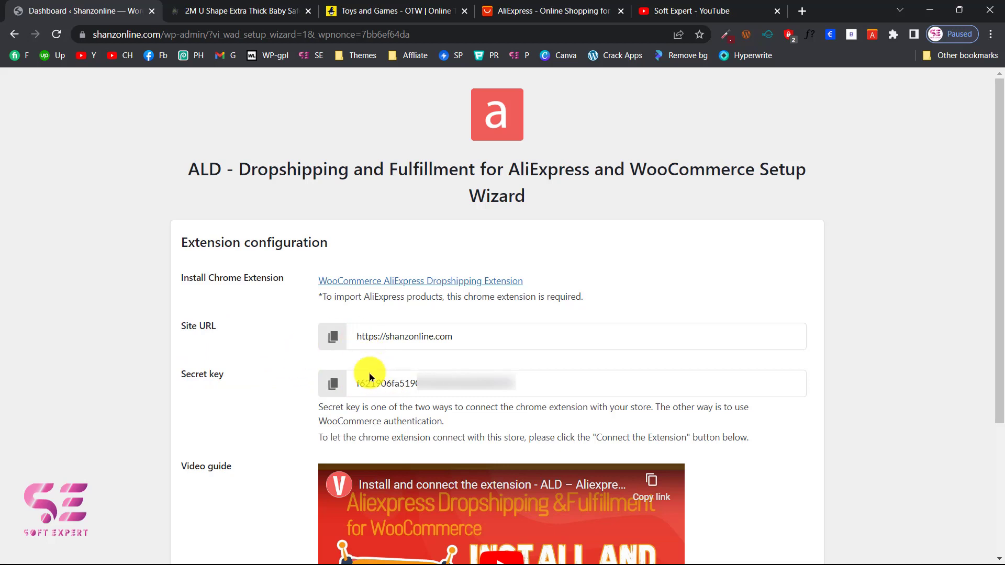
click(392, 282)
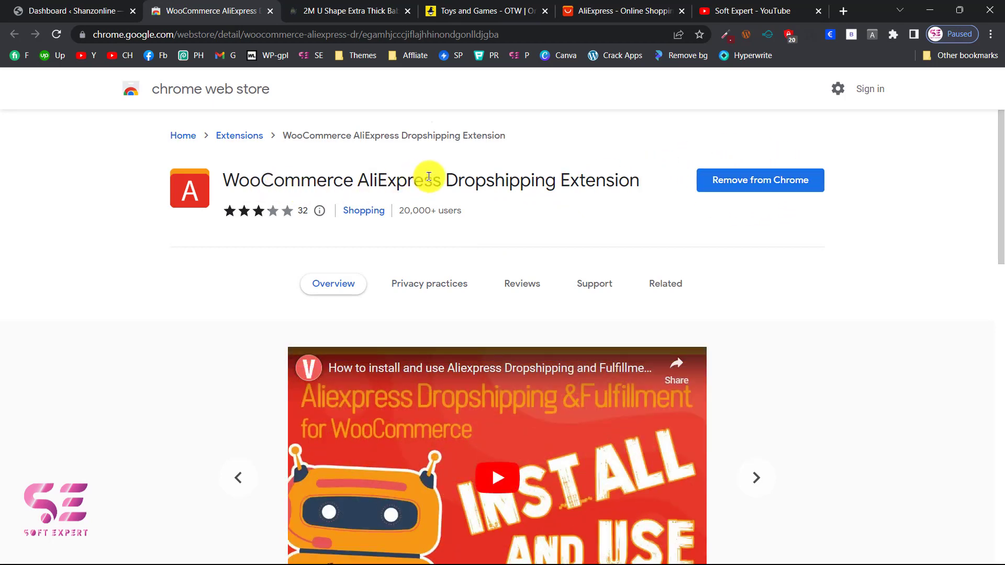
- Connect the Chrome extension to the store from the ALD setup wizard
click(52, 10)
scroll(465, 337, down, 4)
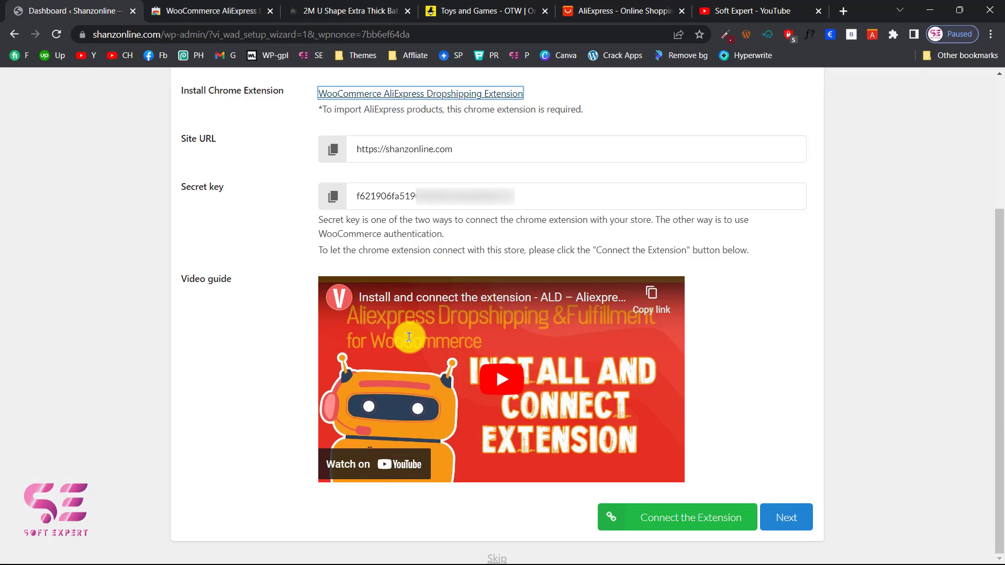
click(689, 522)
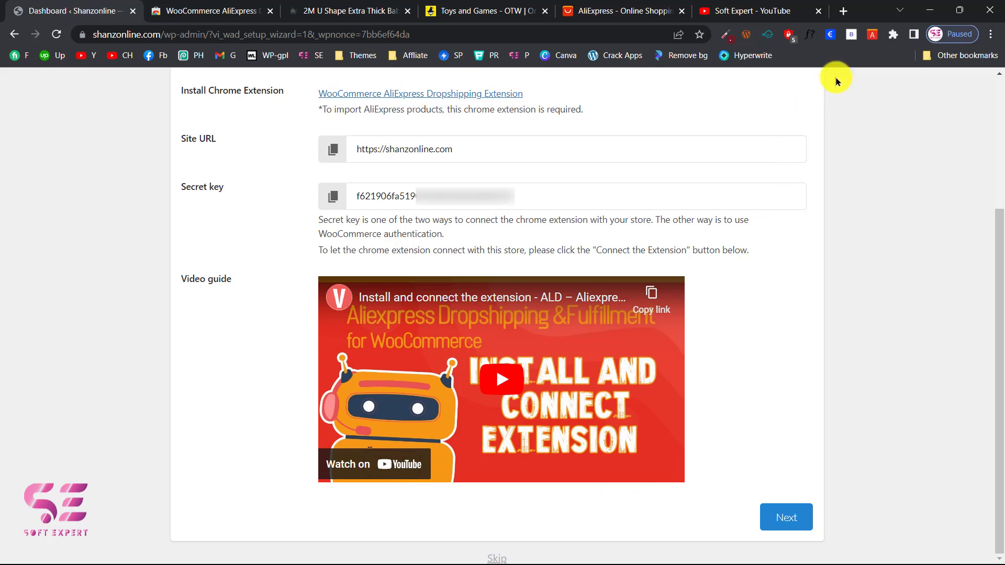
- Save the WooCommerce AliExpress Dropshipping Extension settings with shanzonline.com enabled, and switch to AliExpress
click(868, 36)
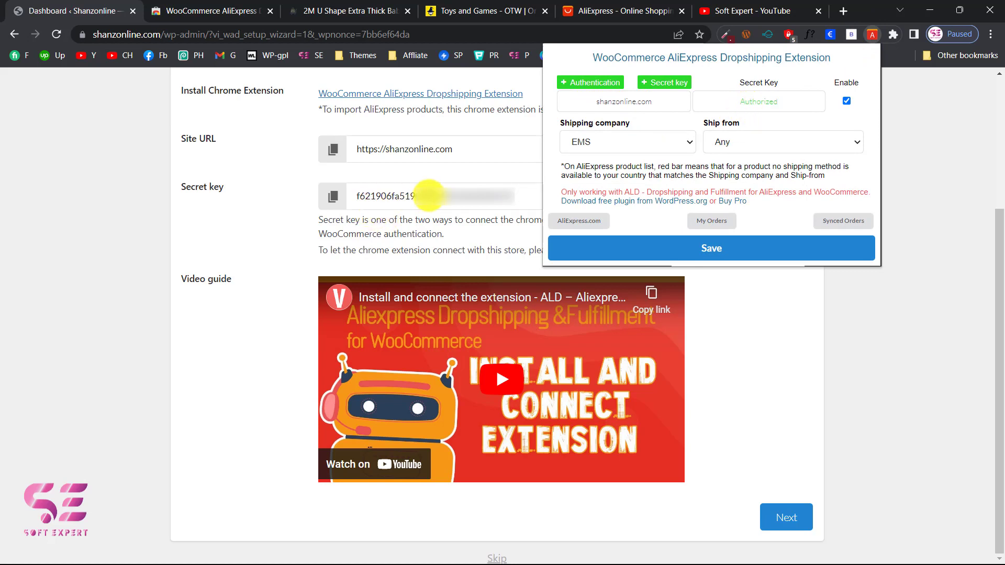
click(846, 101)
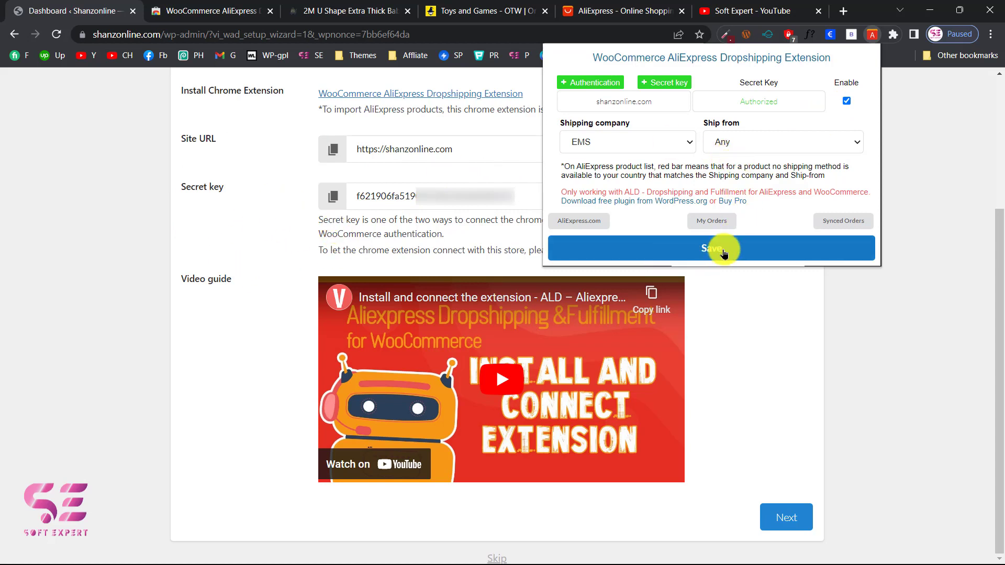
click(705, 252)
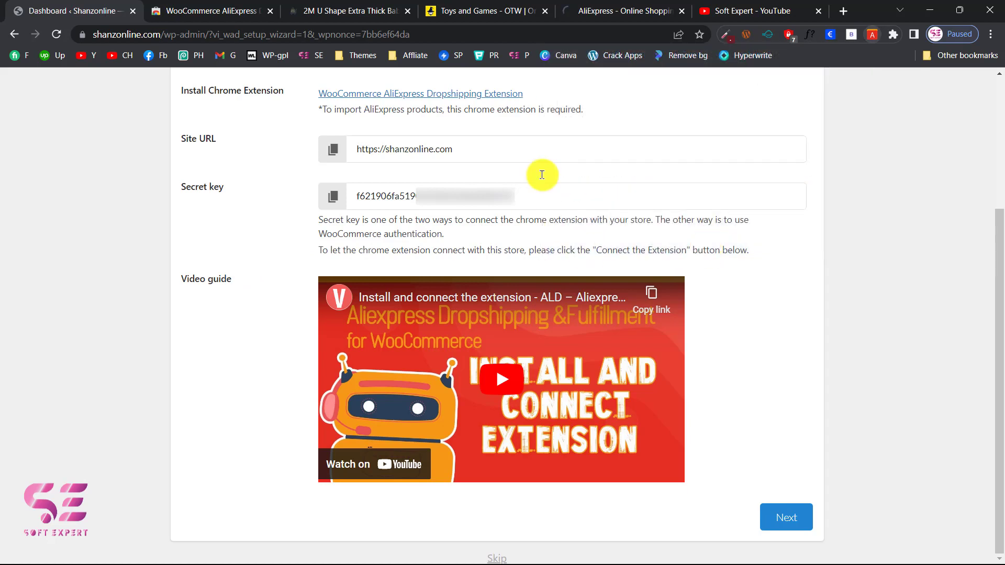
click(609, 11)
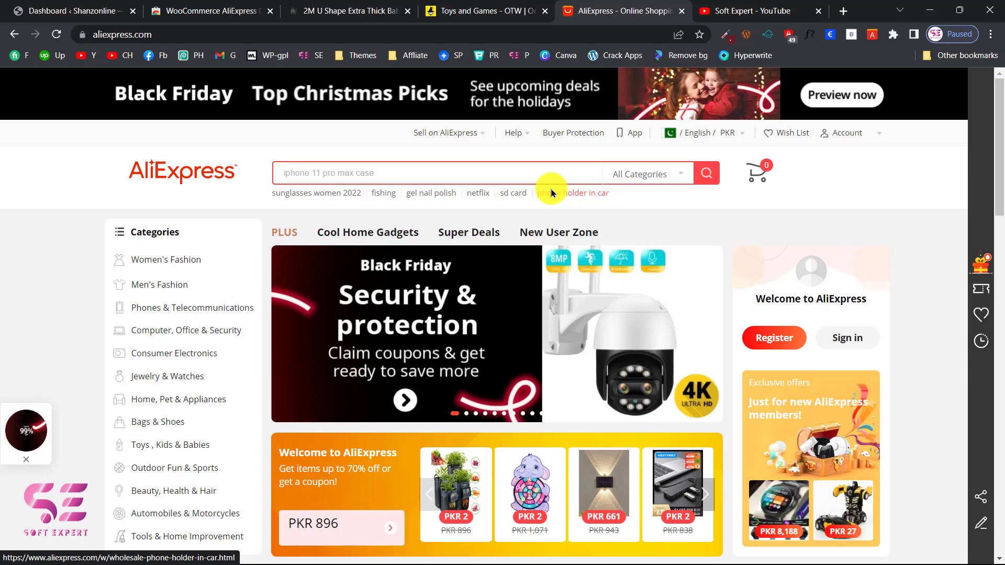
- Open the store's product categories in the WordPress admin and look through the category list
click(116, 7)
scroll(136, 260, up, 4)
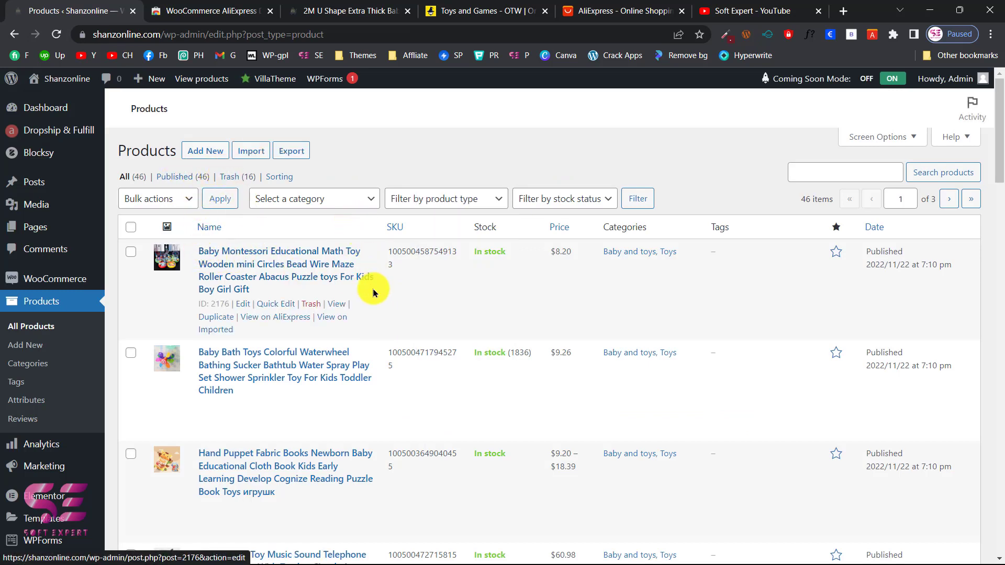
click(46, 366)
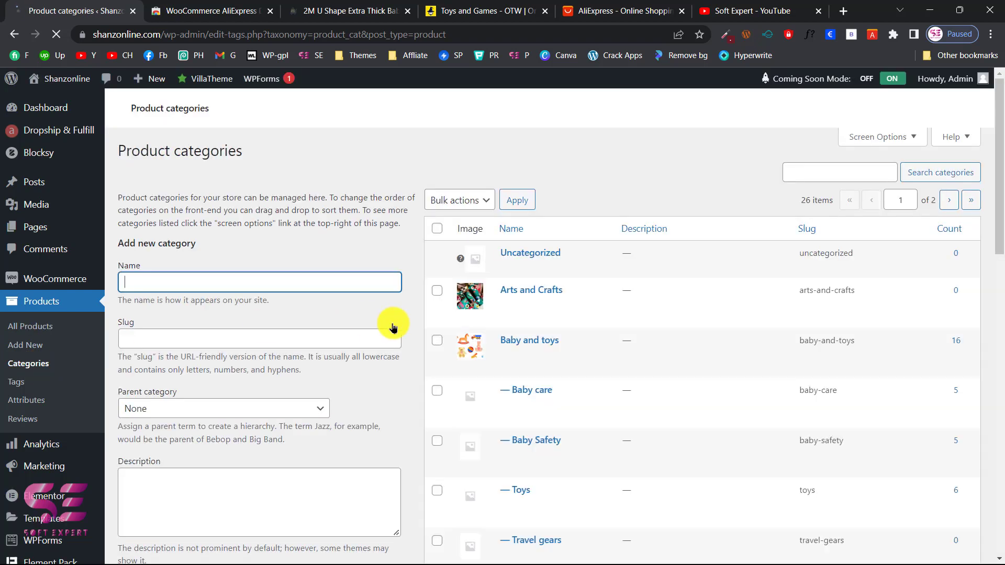
scroll(393, 325, down, 4)
scroll(516, 284, up, 1)
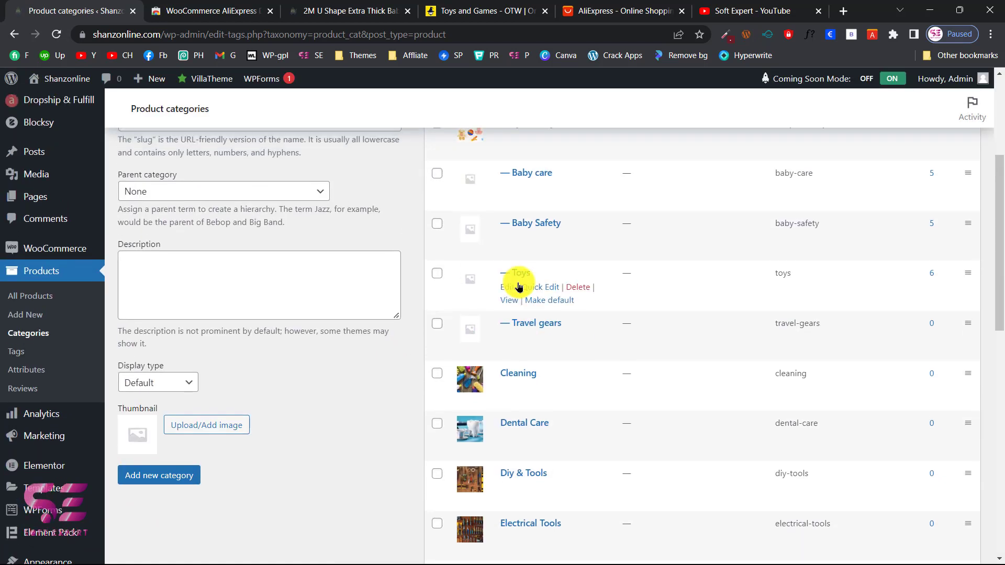
- Copy the Travel gears category name, search AliExpress for it, and narrow the search to "baby Travel gears"
drag(563, 324, 415, 144)
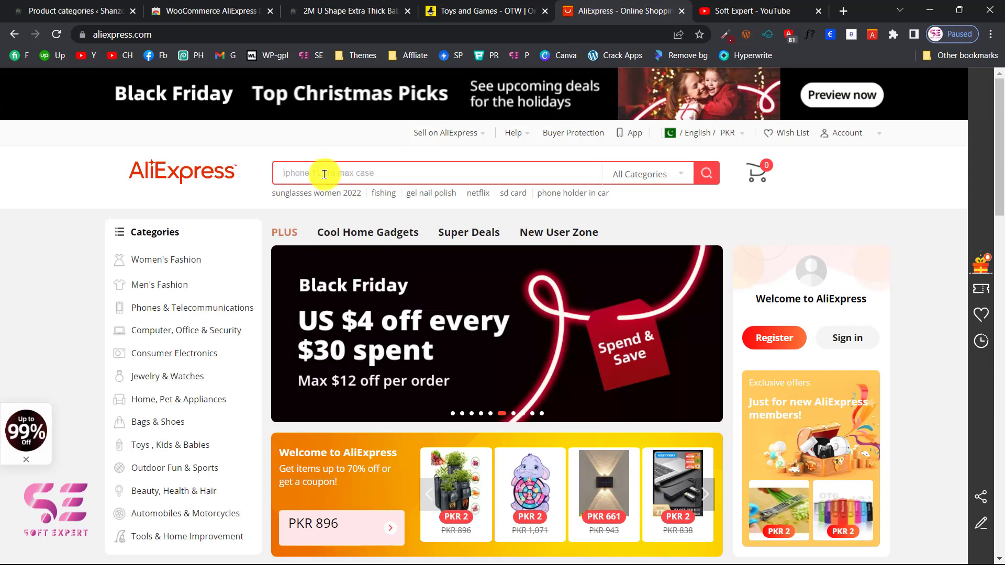
click(393, 168)
key(Return)
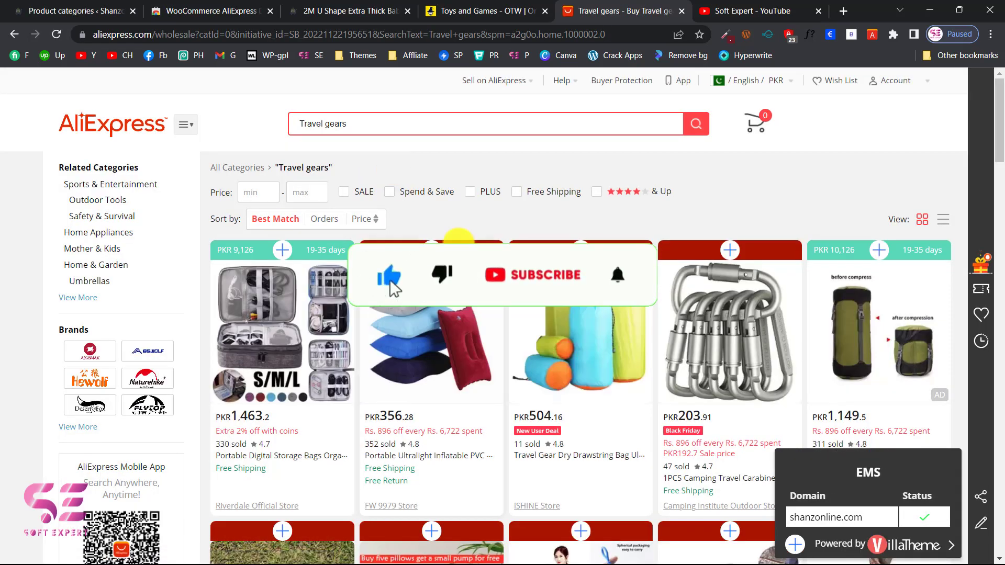
scroll(391, 279, down, 2)
scroll(513, 348, up, 3)
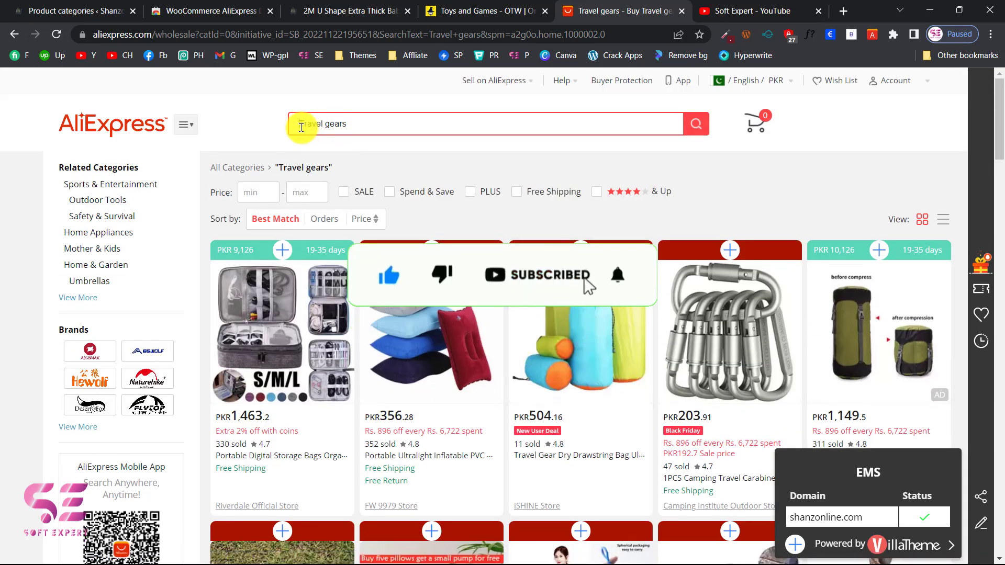
text(baby)
key(Return)
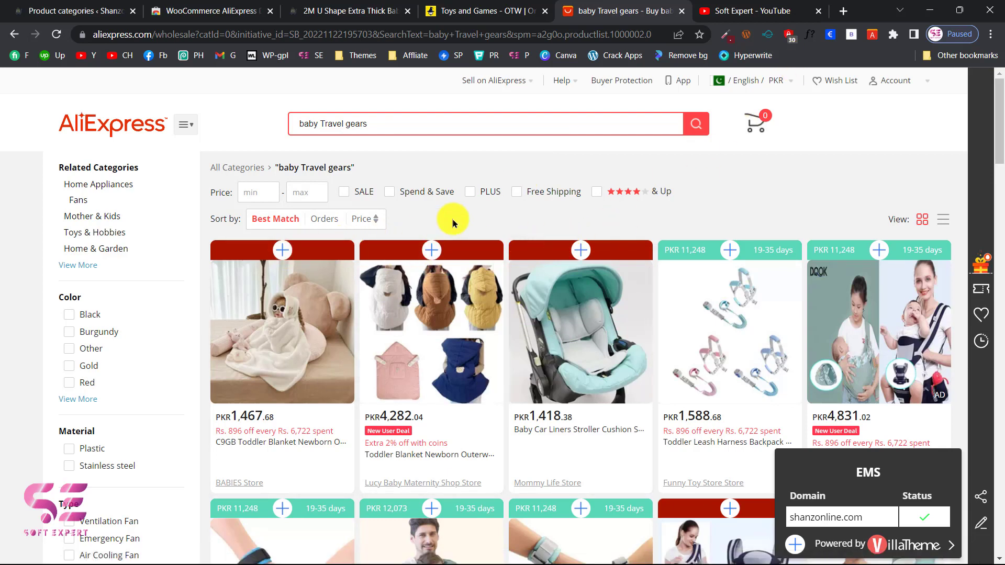
- Add the toddler leash harness, DQOK ergonomic carrier, HeroBaby wrist leash, stroller cushion and C9GB toddler blanket to the store's import list
scroll(604, 309, down, 1)
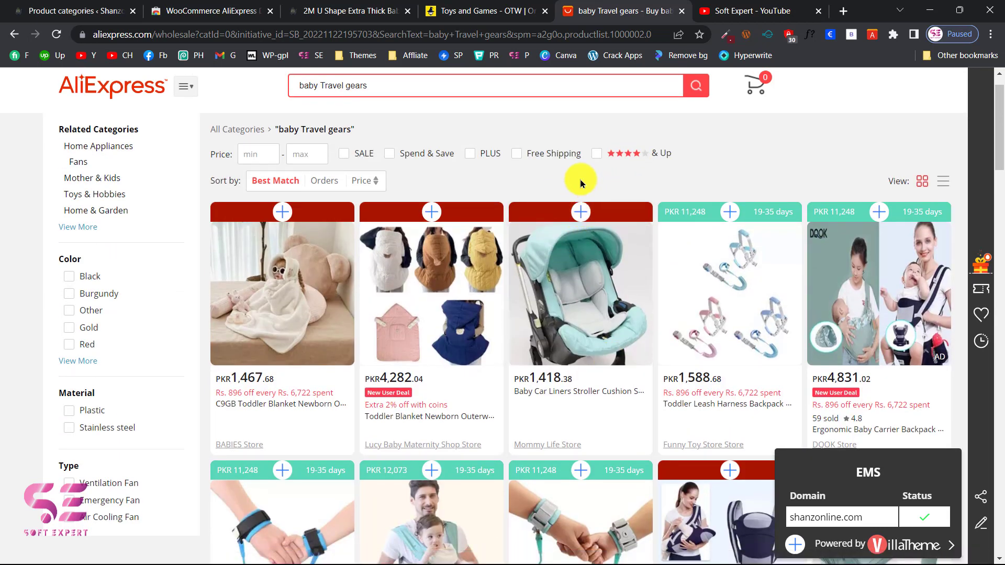
scroll(581, 183, down, 1)
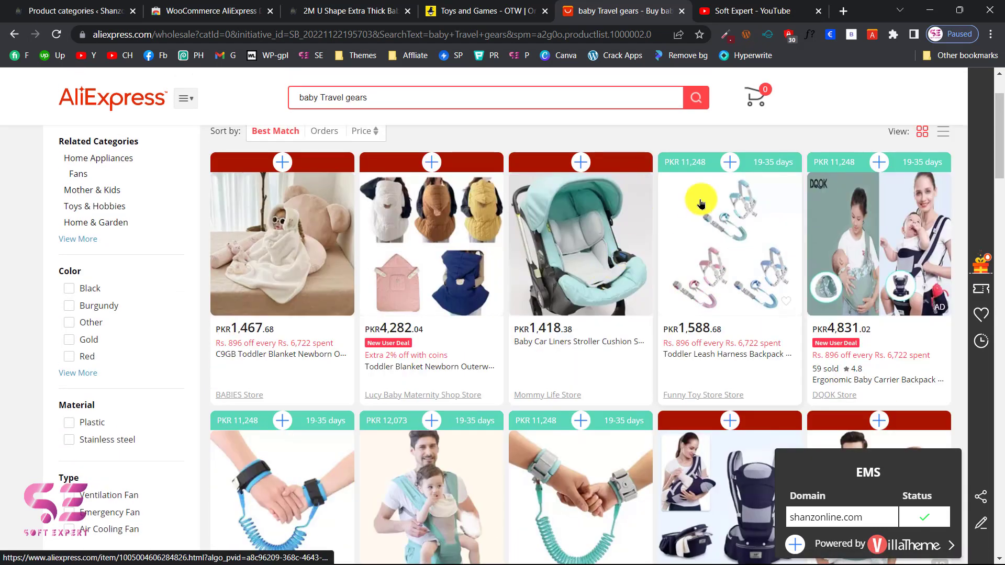
click(731, 163)
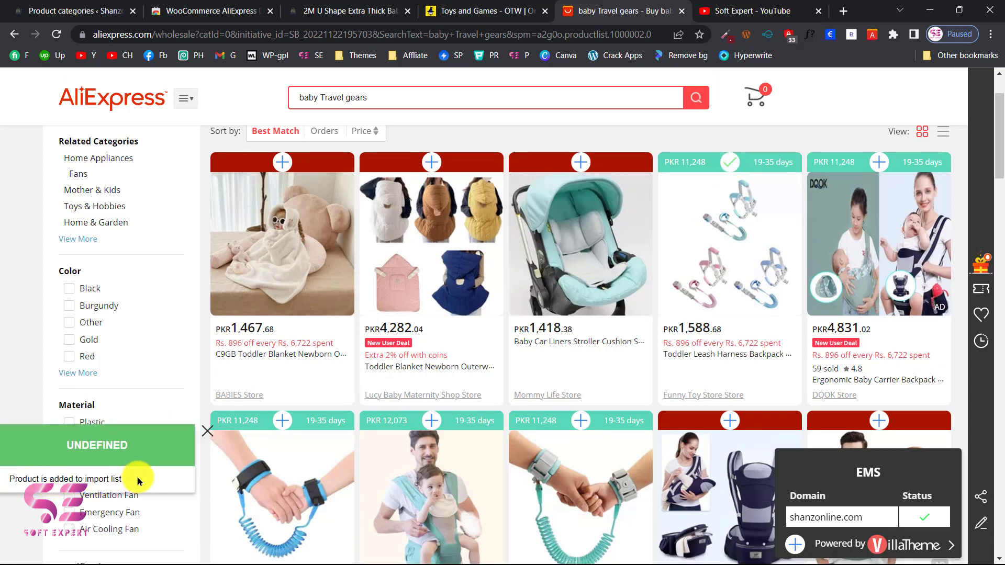
click(884, 162)
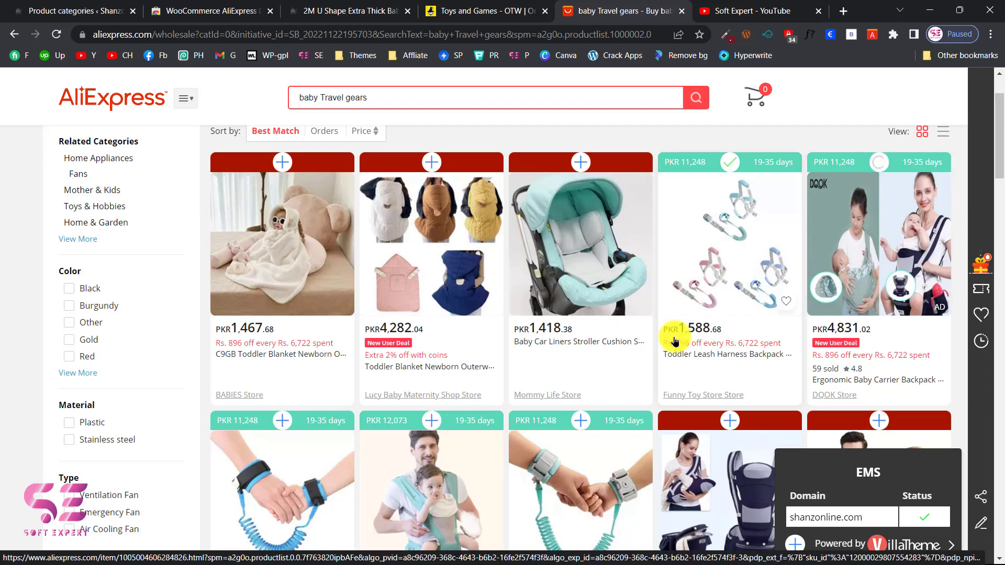
scroll(628, 314, down, 3)
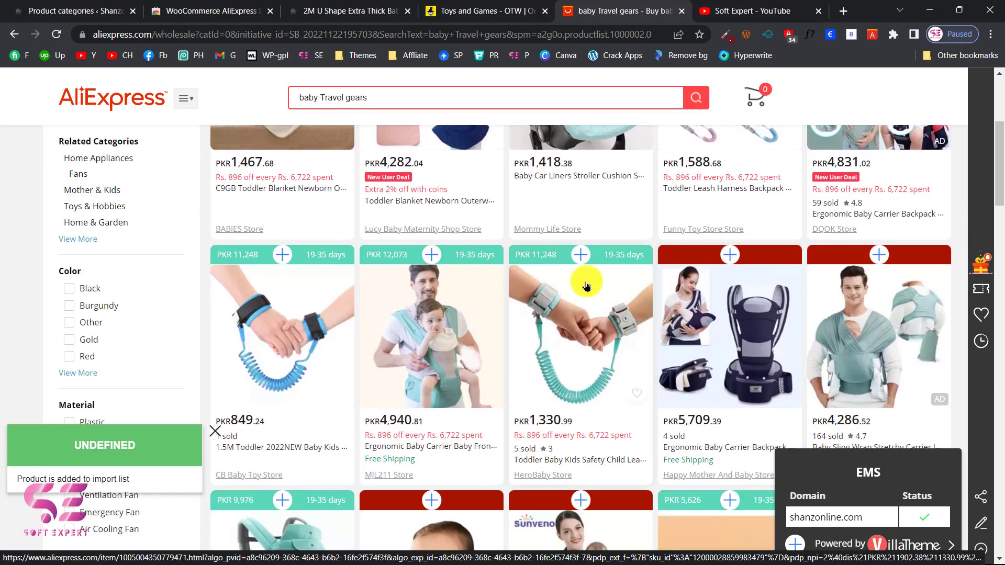
click(579, 255)
scroll(580, 254, up, 3)
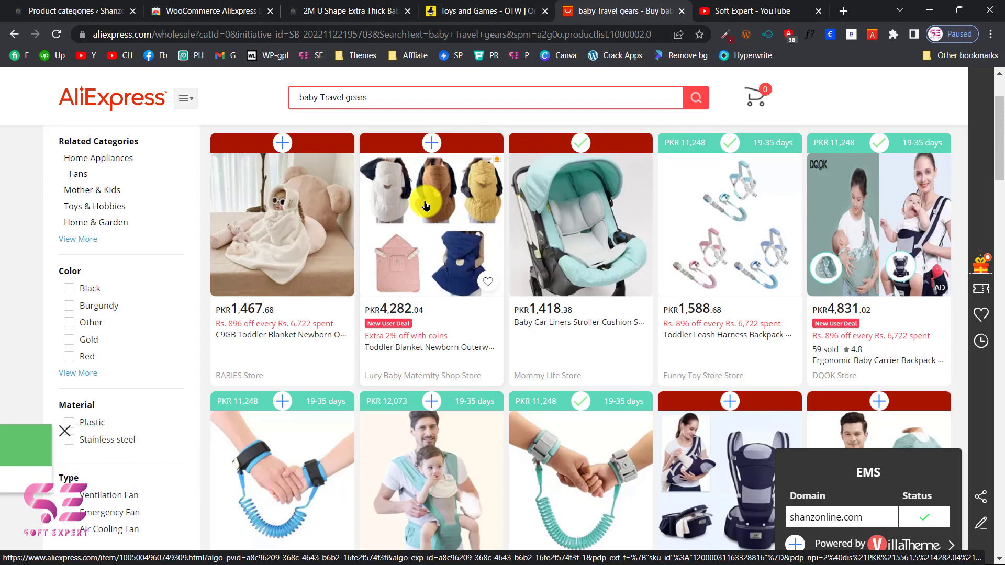
scroll(461, 246, down, 2)
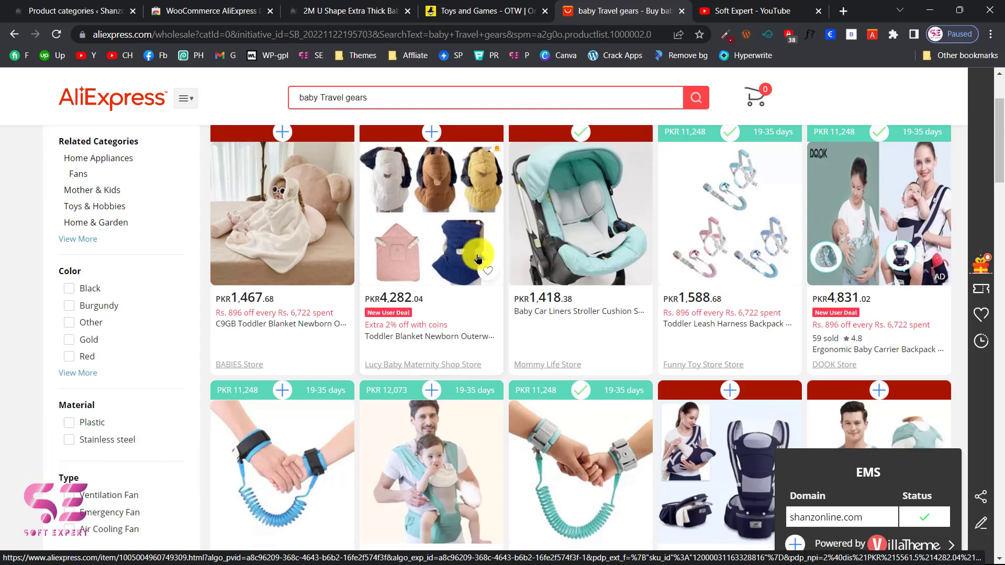
click(282, 178)
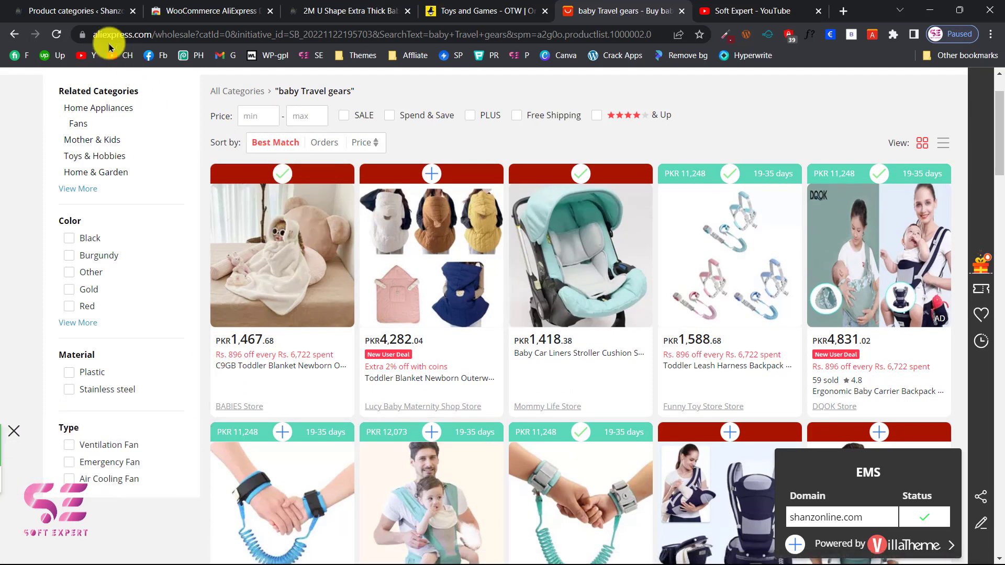
- Return to the WordPress admin, open the Dropship & Fulfill import list and look through the added products
click(97, 16)
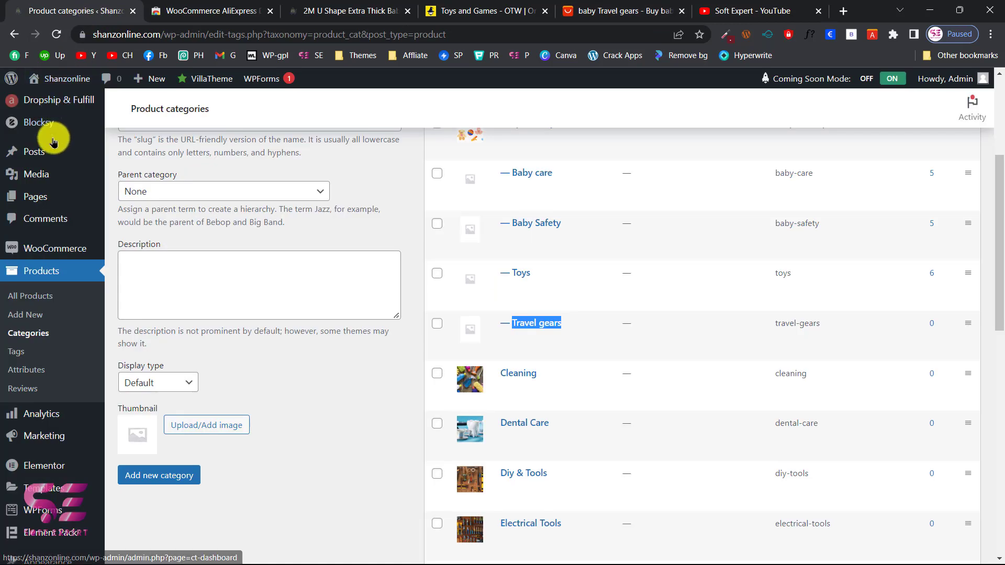
scroll(53, 140, up, 2)
mouse_move(53, 141)
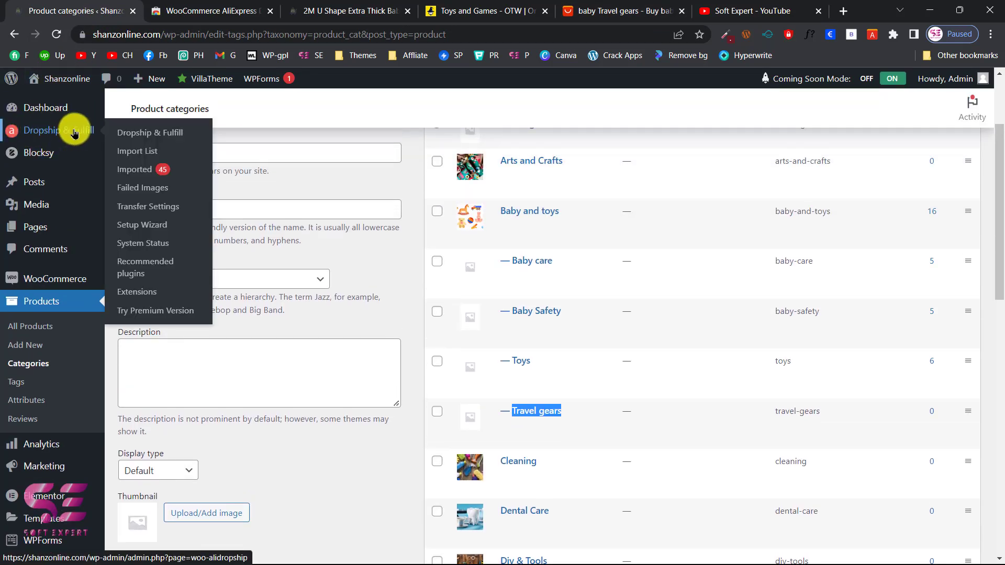
click(146, 157)
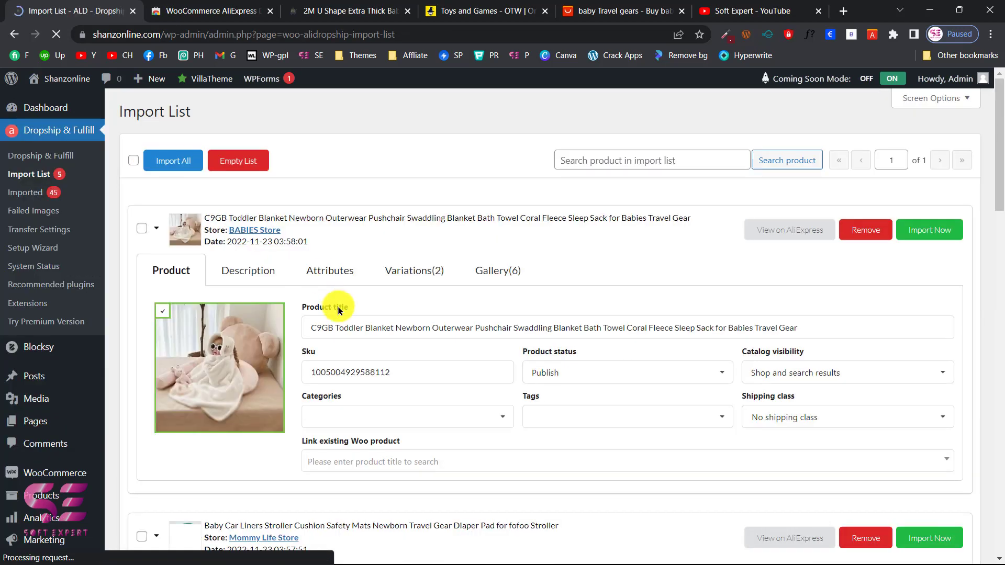
scroll(338, 311, down, 5)
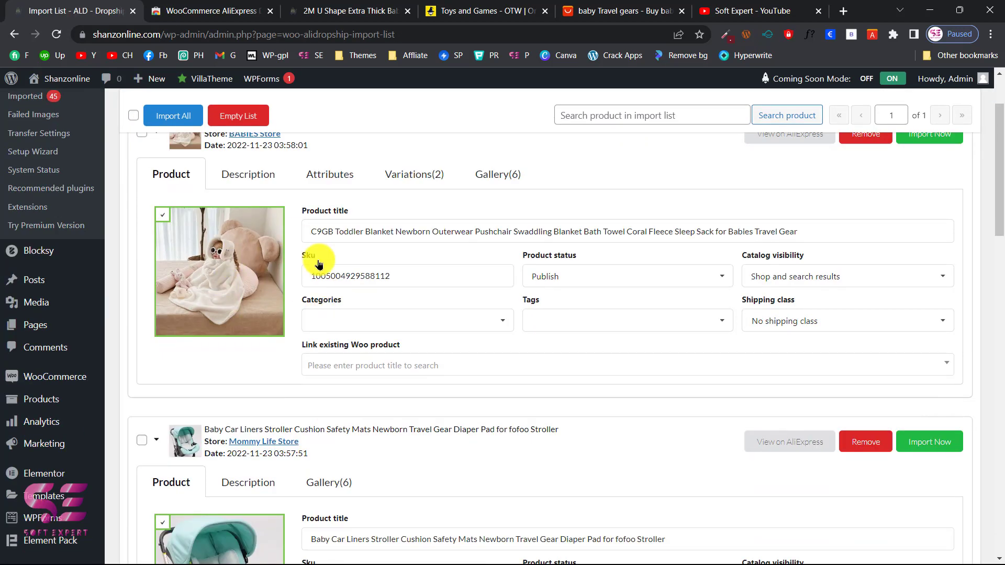
scroll(338, 320, down, 20)
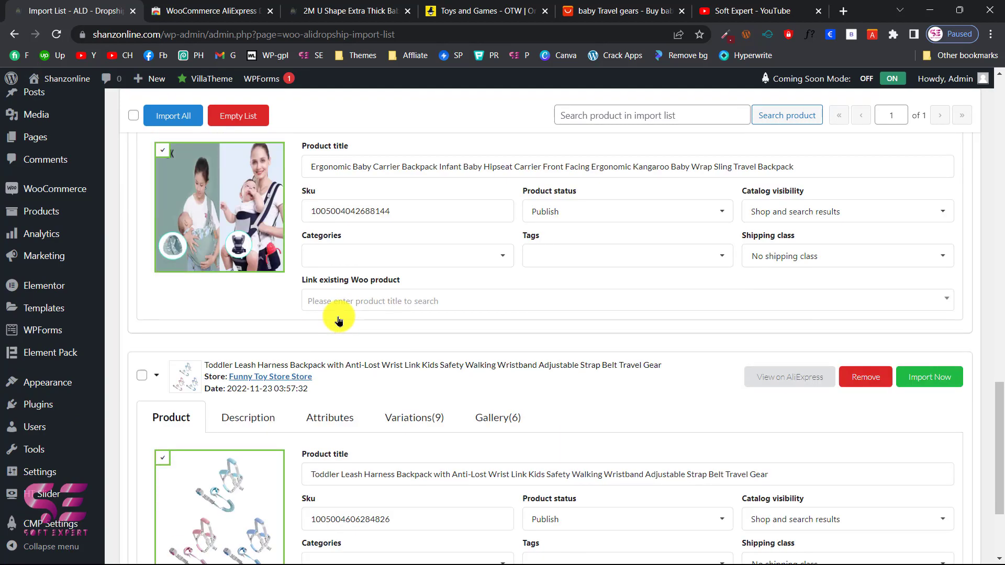
scroll(338, 320, up, 15)
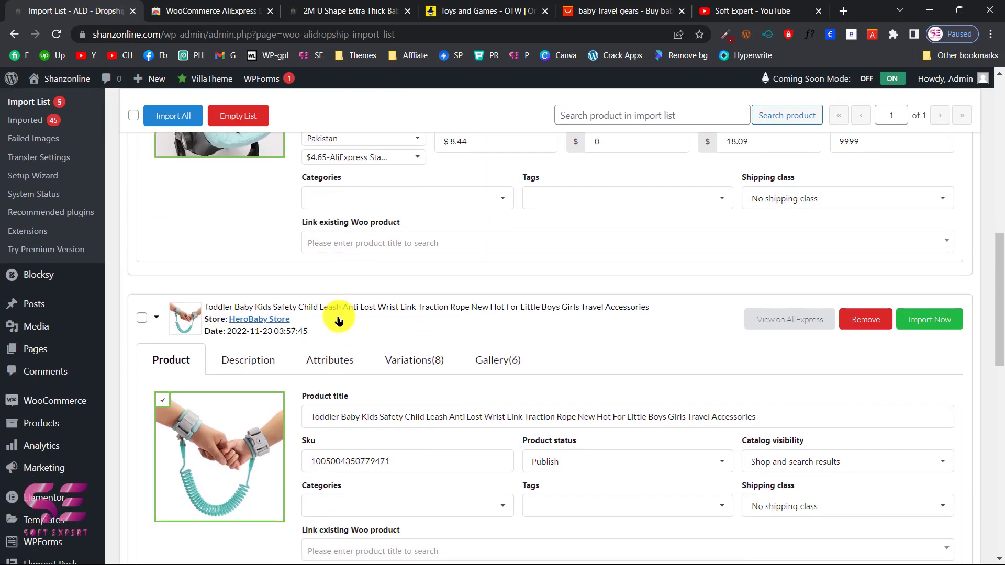
scroll(338, 320, up, 6)
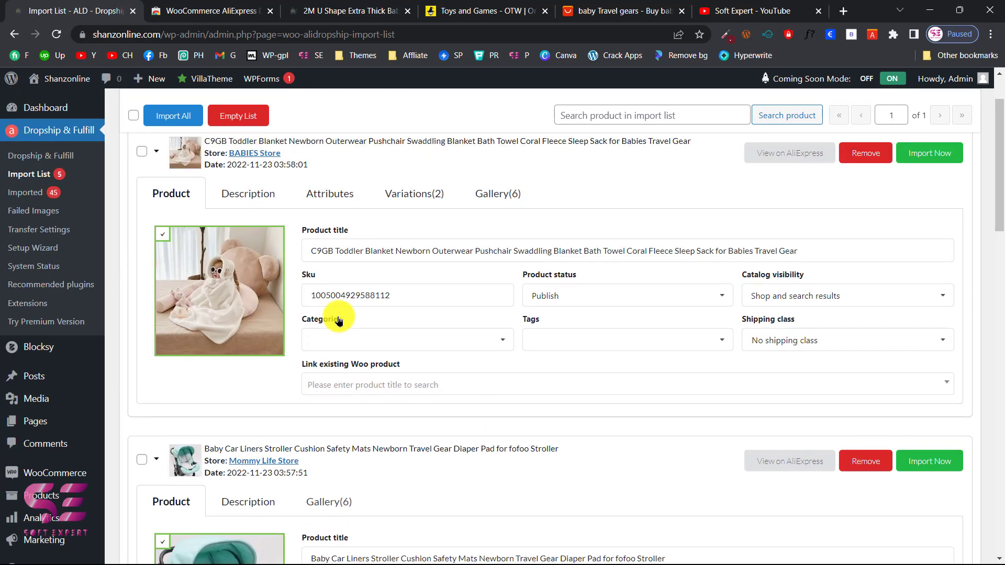
- Examine the C9GB toddler blanket's title and its product status, catalog visibility, categories, tags and shipping class options
click(313, 308)
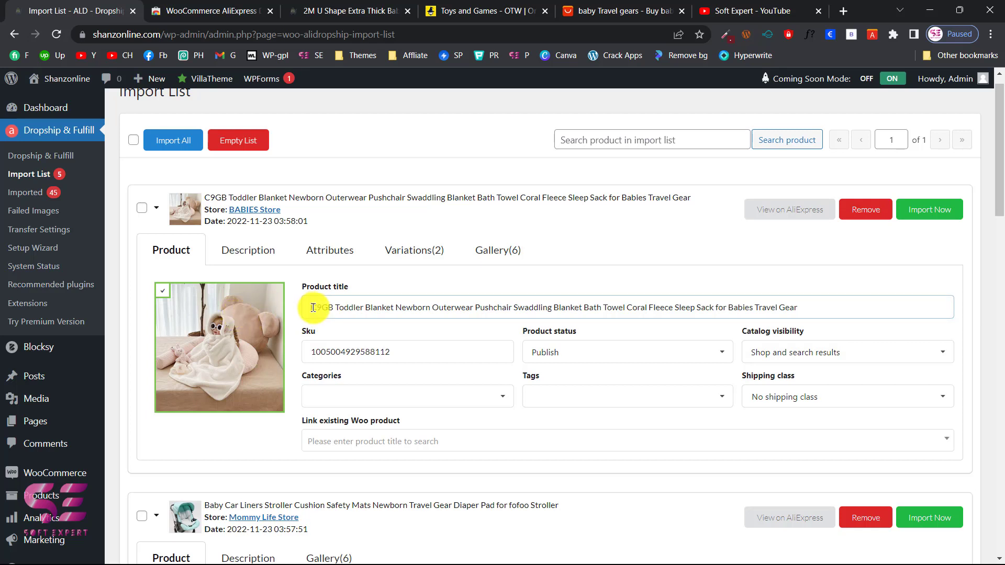
drag(306, 308, 630, 296)
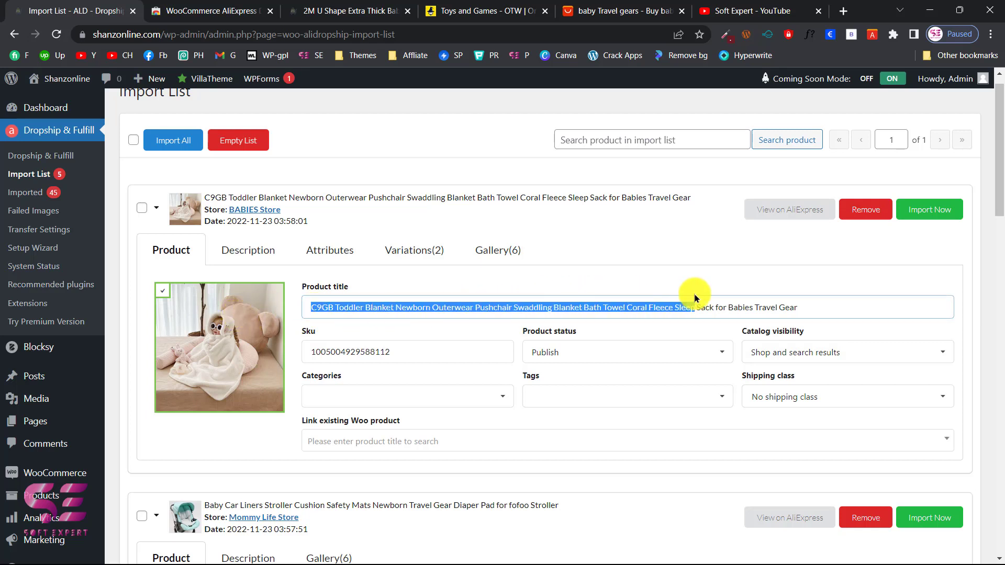
click(320, 341)
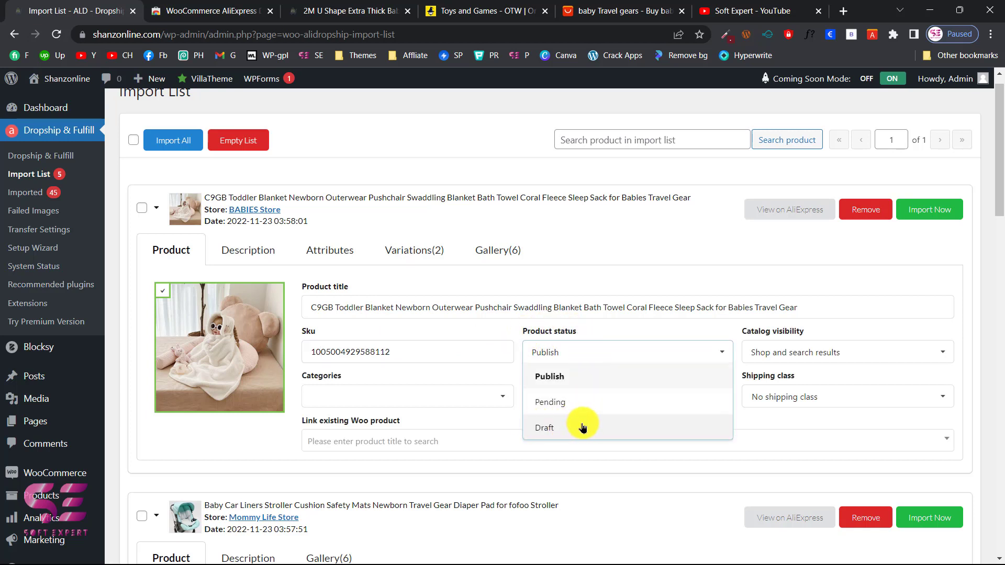
click(786, 359)
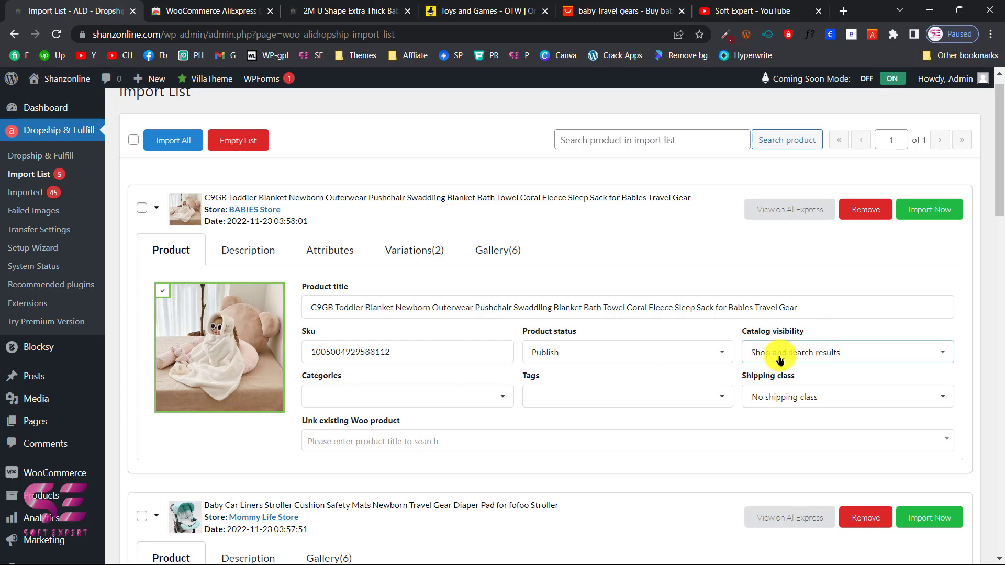
click(768, 361)
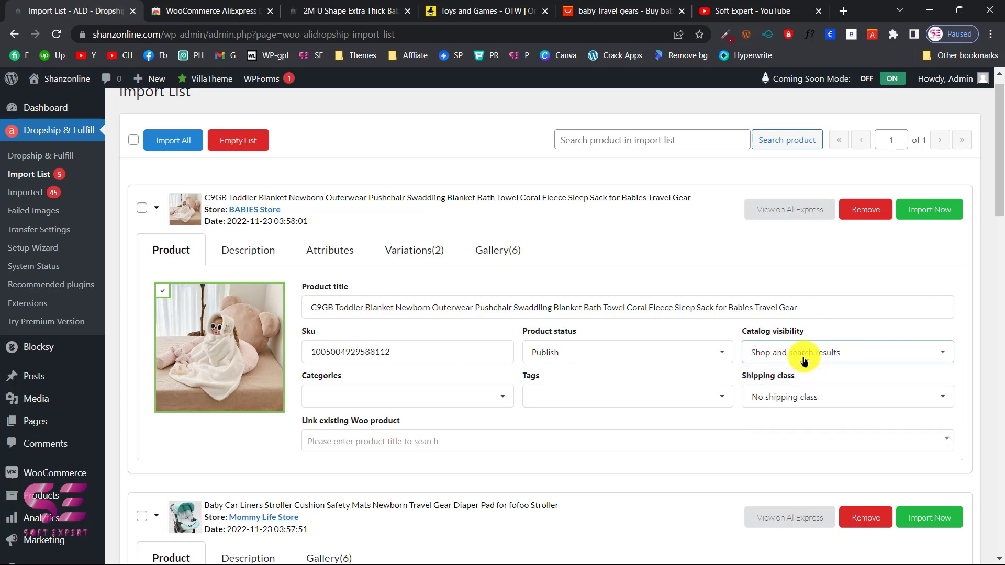
click(793, 373)
click(448, 398)
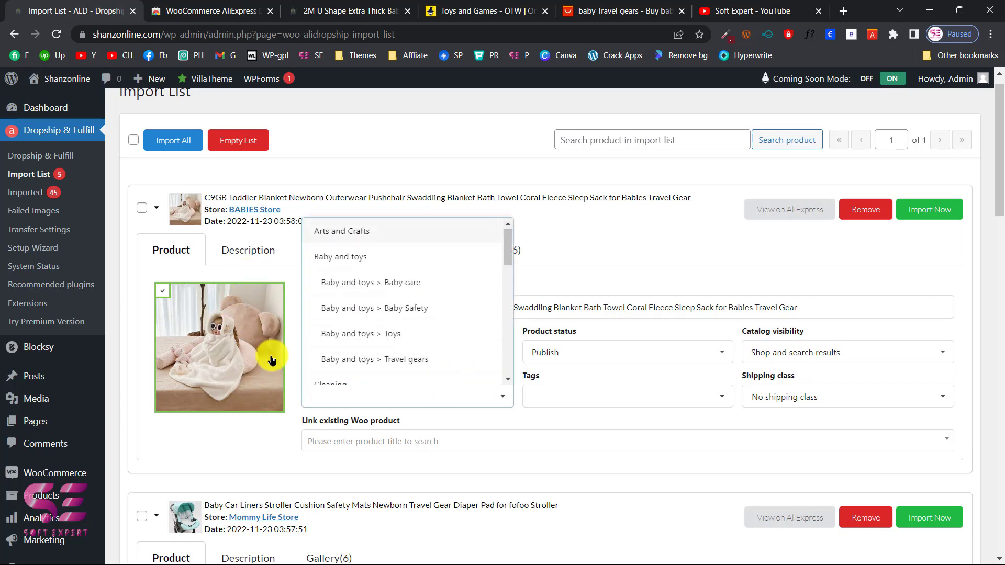
click(274, 420)
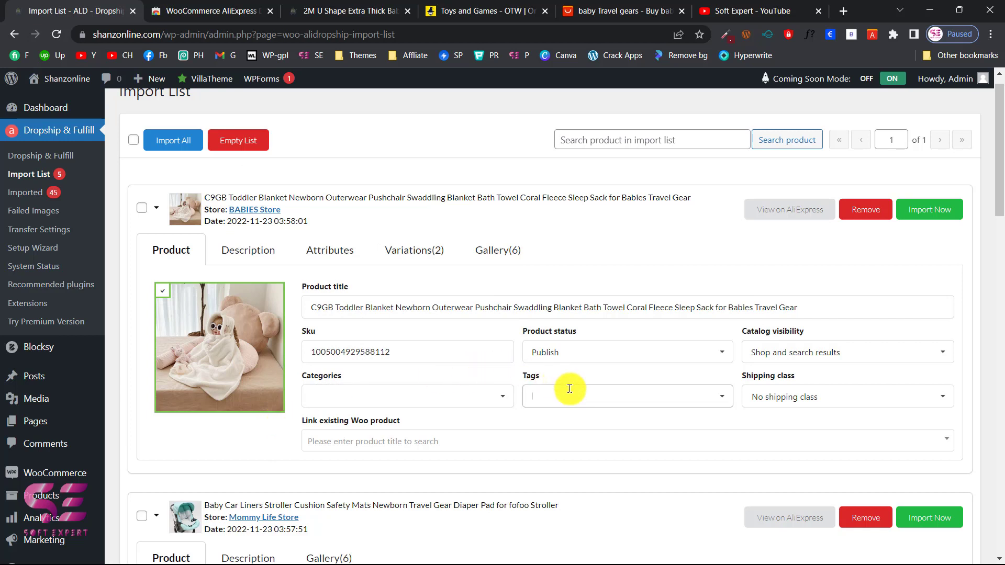
click(760, 400)
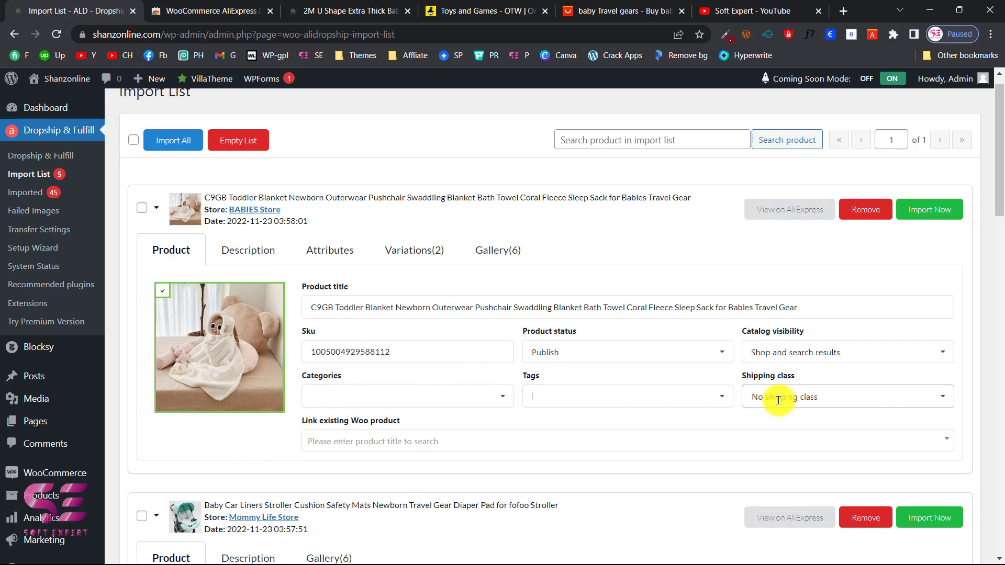
click(778, 400)
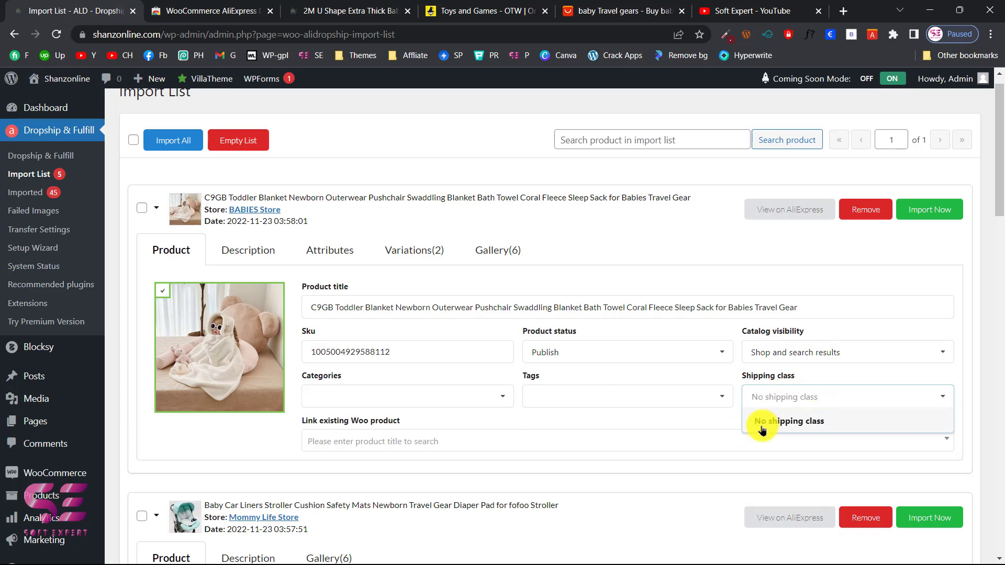
click(810, 383)
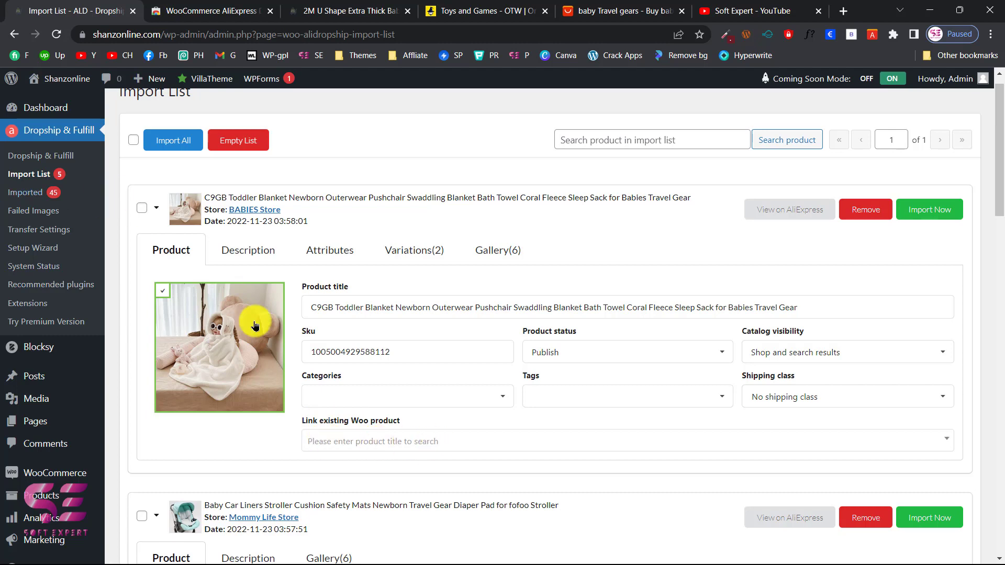
- Read through the C9GB toddler blanket's imported description, including its feature text and images
click(244, 250)
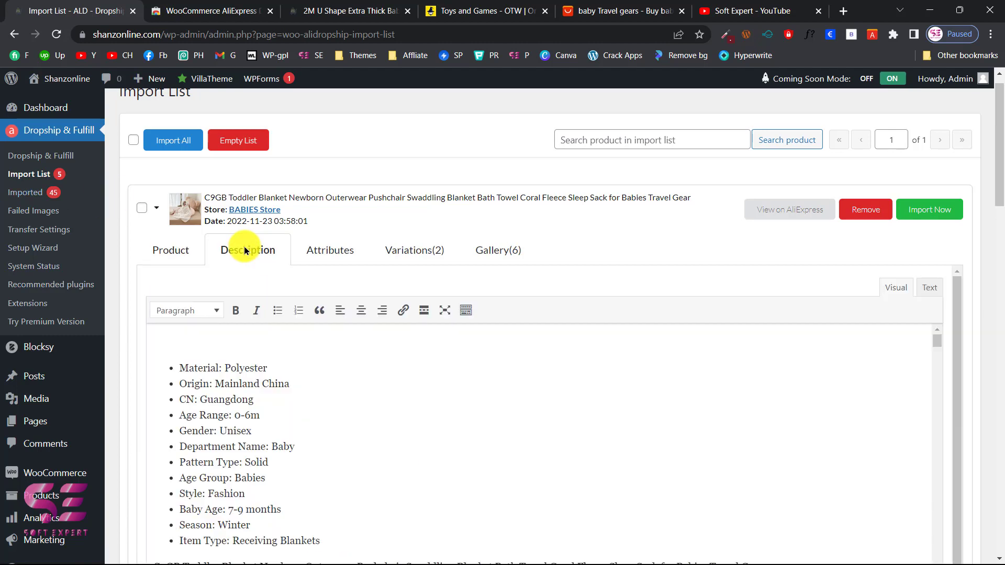
scroll(267, 419, down, 3)
scroll(268, 452, up, 3)
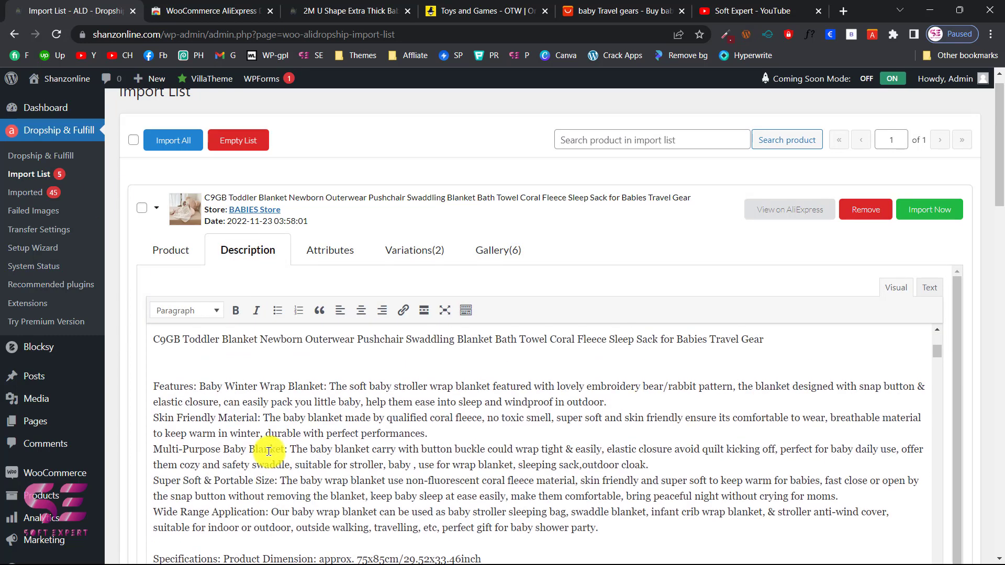
scroll(269, 452, down, 10)
scroll(268, 452, up, 3)
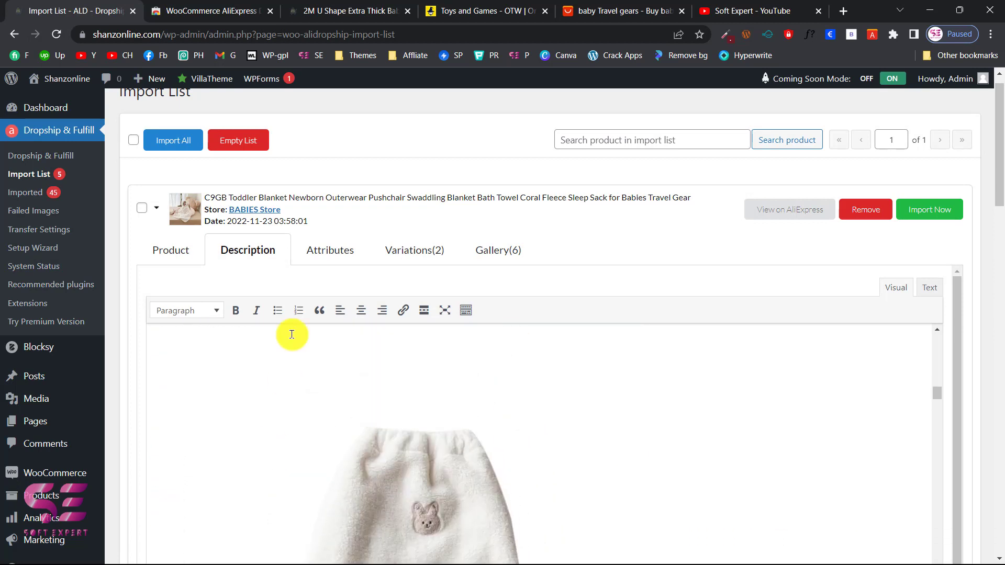
- Review the C9GB toddler blanket's attributes and its variations with their costs, prices and inventory
click(311, 251)
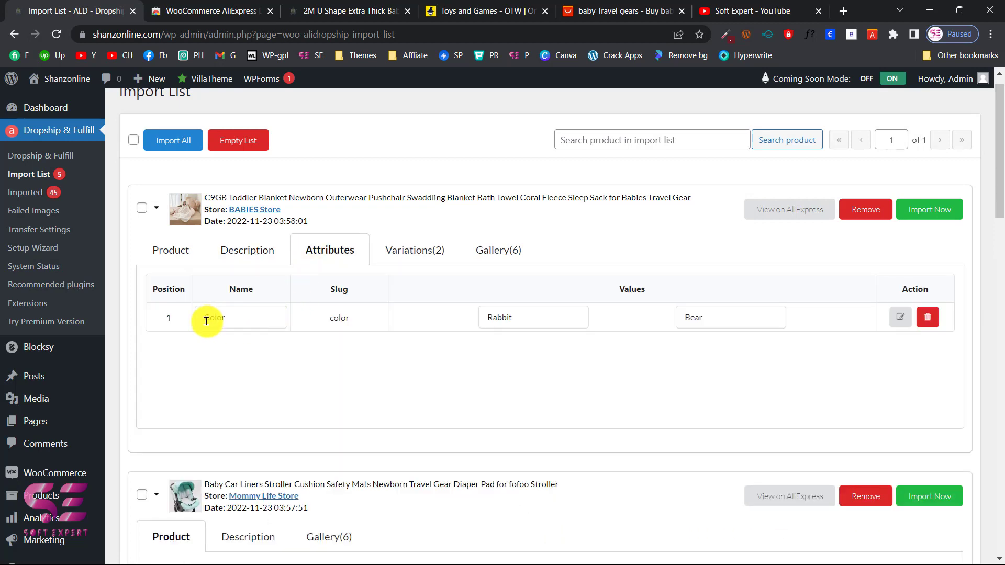
click(413, 253)
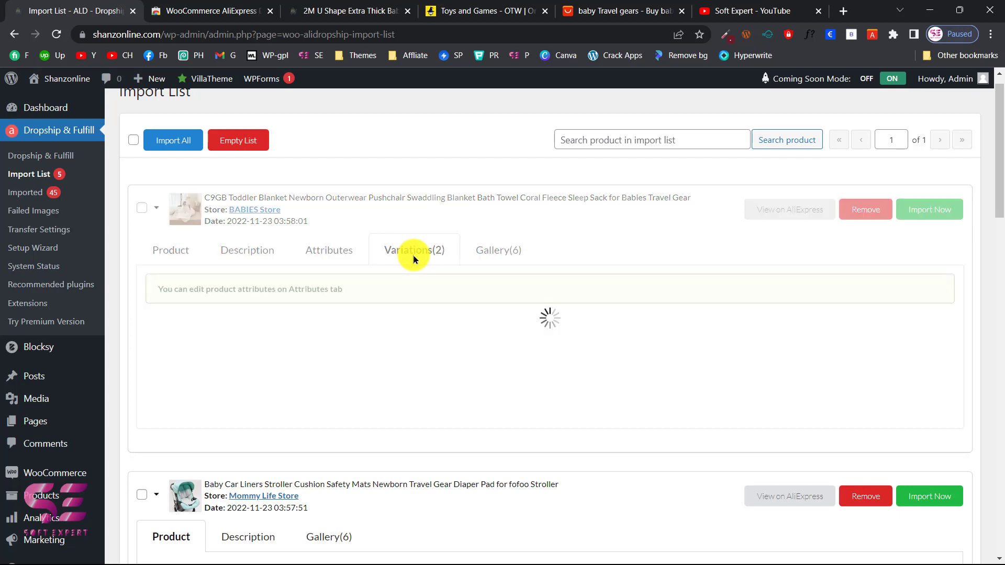
scroll(393, 403, down, 1)
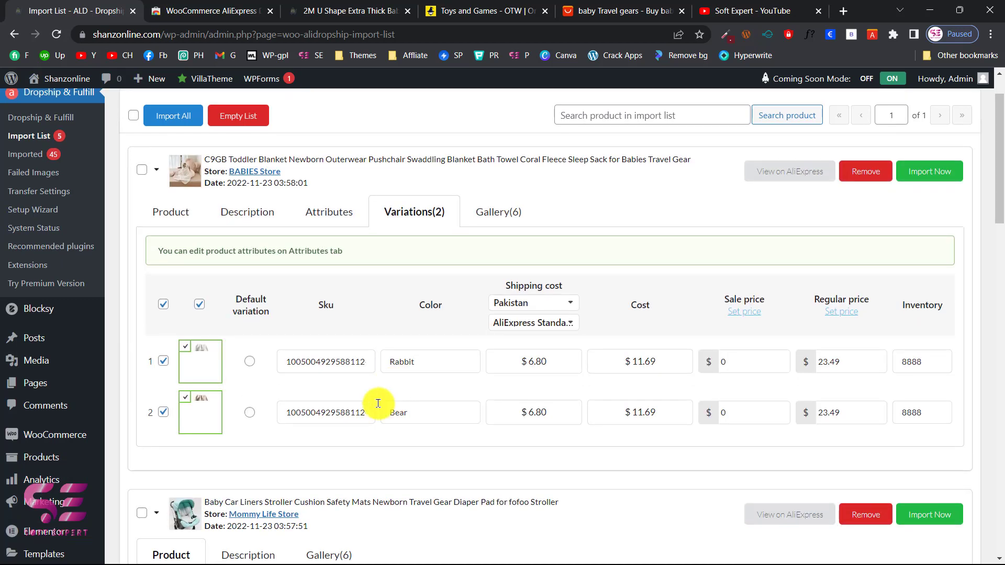
- Look through the C9GB toddler blanket's gallery images and return to its main product details
click(493, 214)
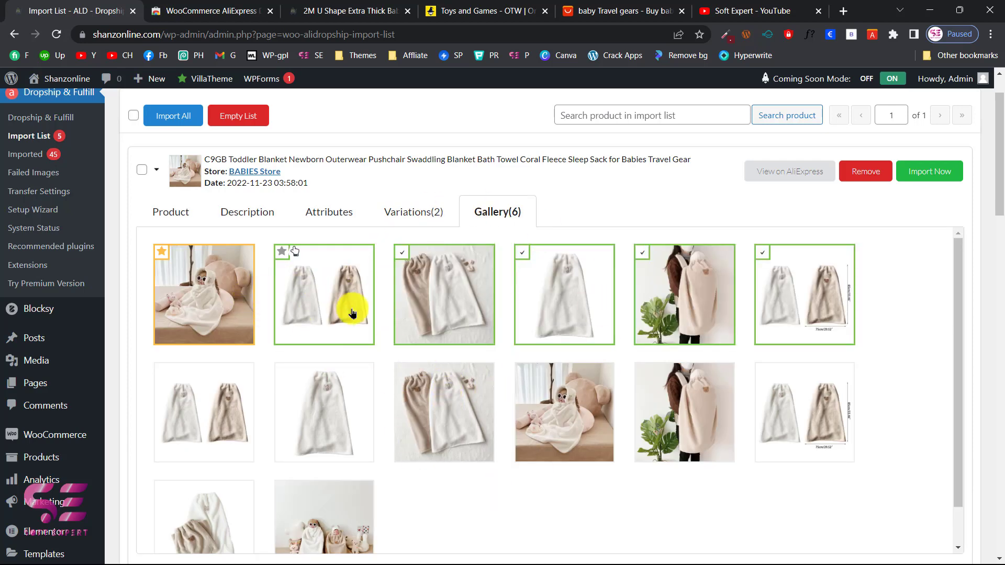
click(183, 215)
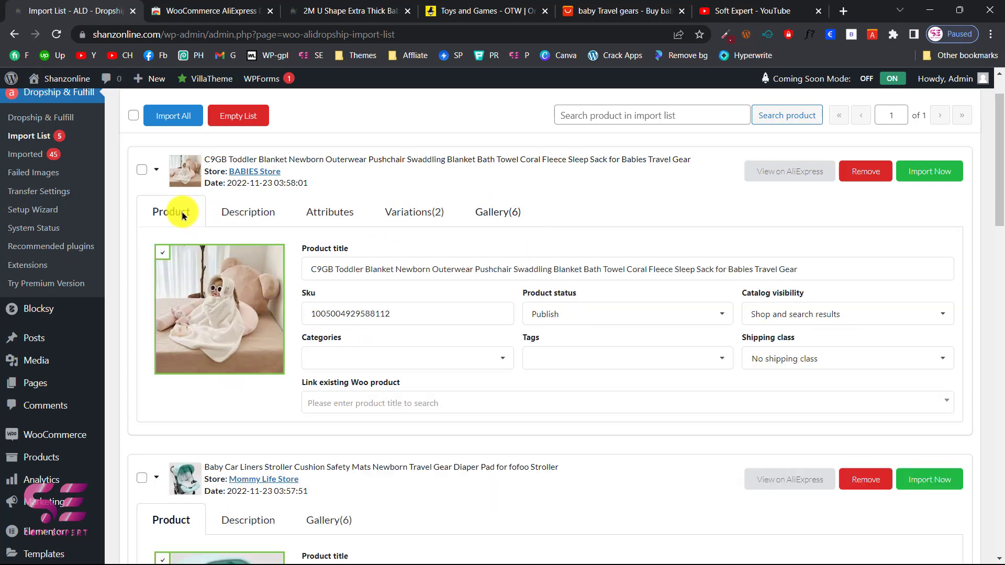
scroll(268, 323, up, 2)
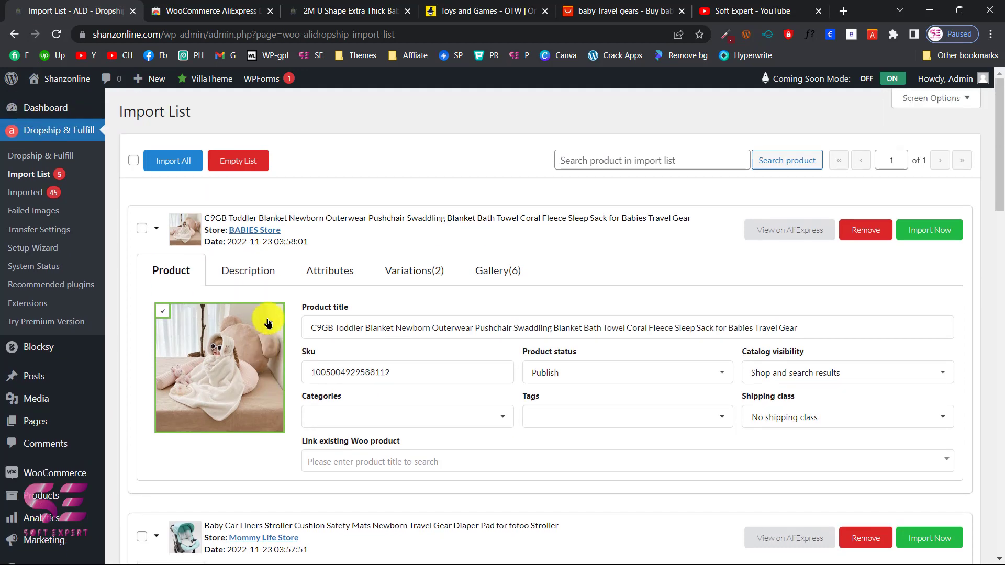
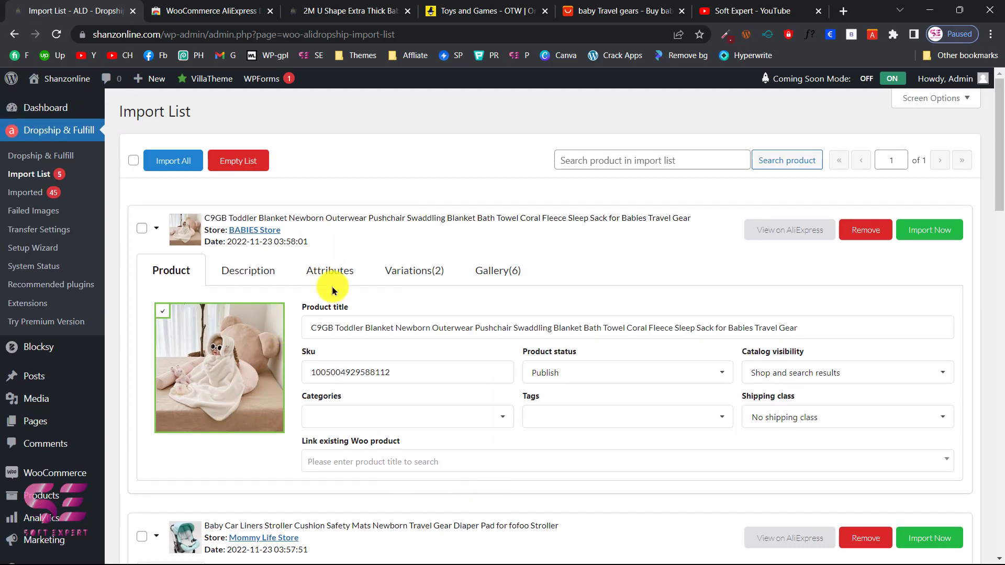
- Select all products in the import list and bulk set their categories to Baby and toys and Baby and toys > Travel gears
click(133, 162)
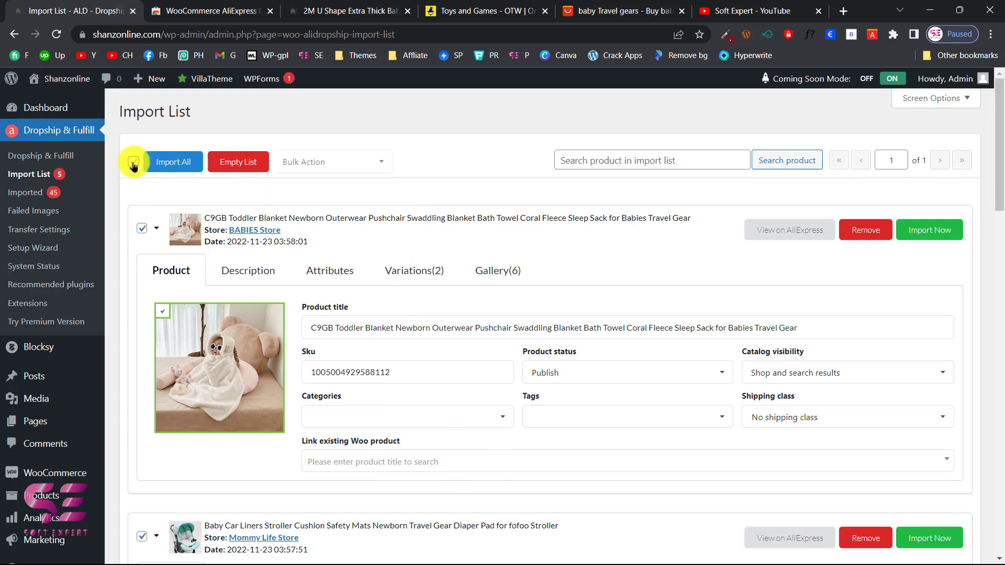
click(338, 164)
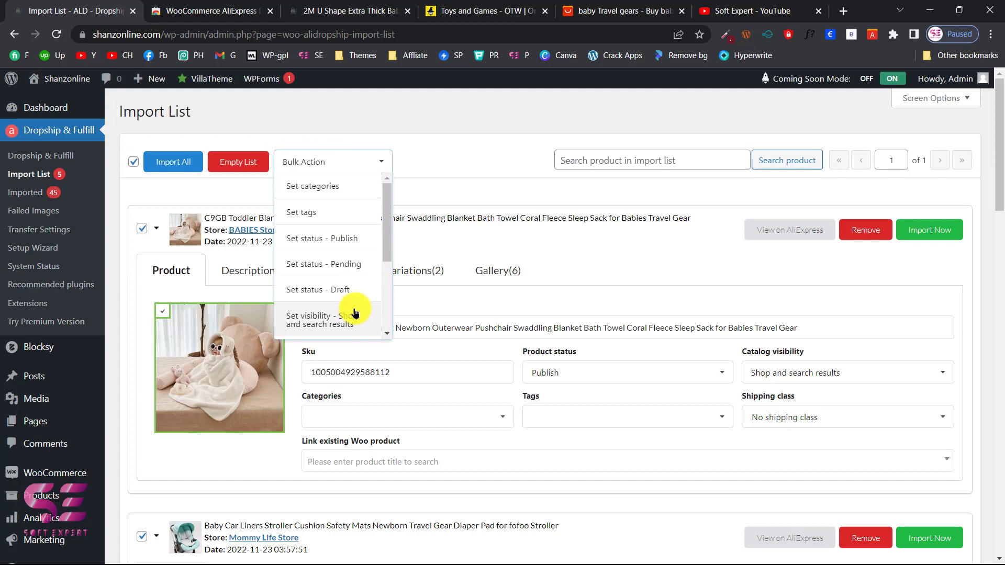
click(317, 192)
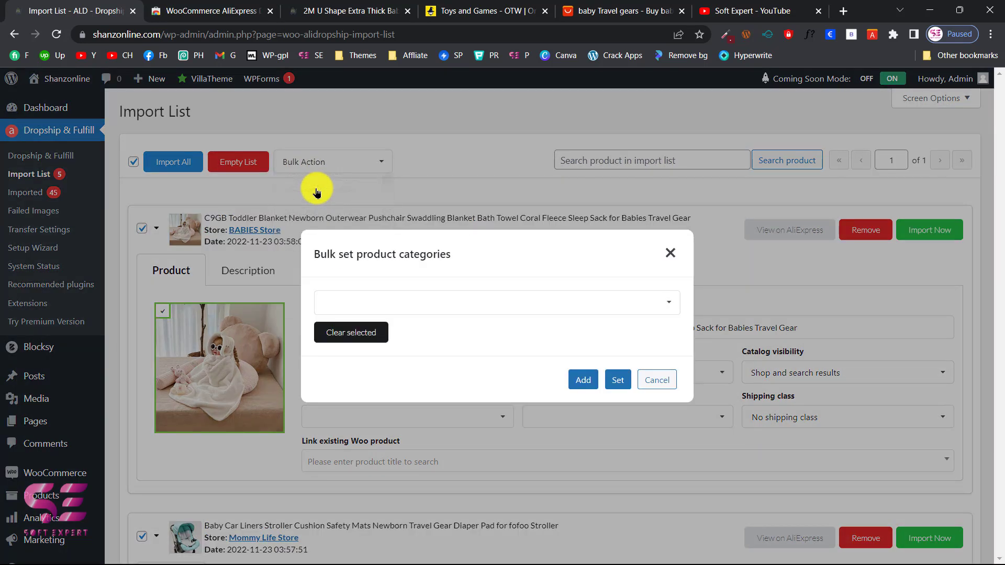
click(526, 303)
scroll(485, 383, down, 1)
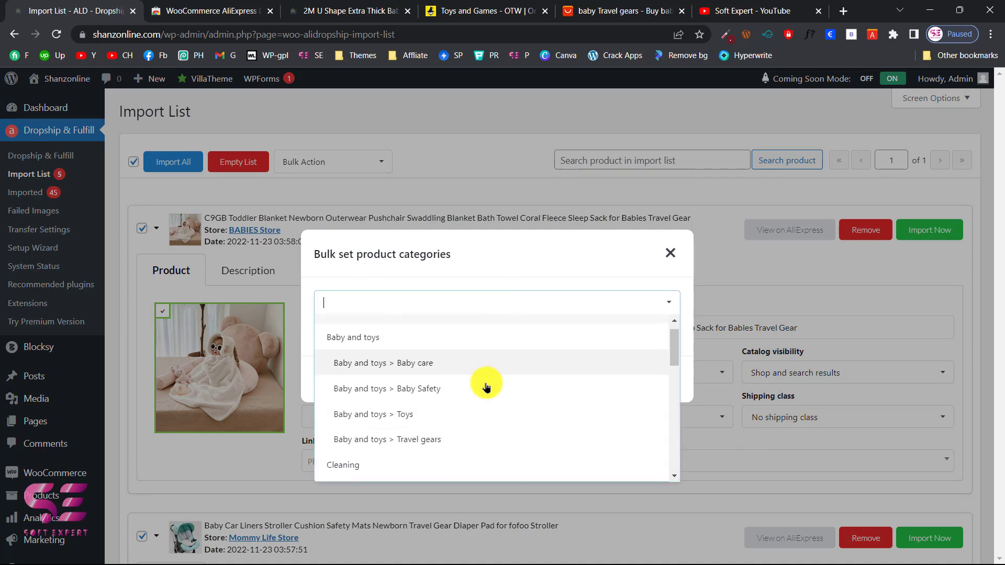
click(339, 341)
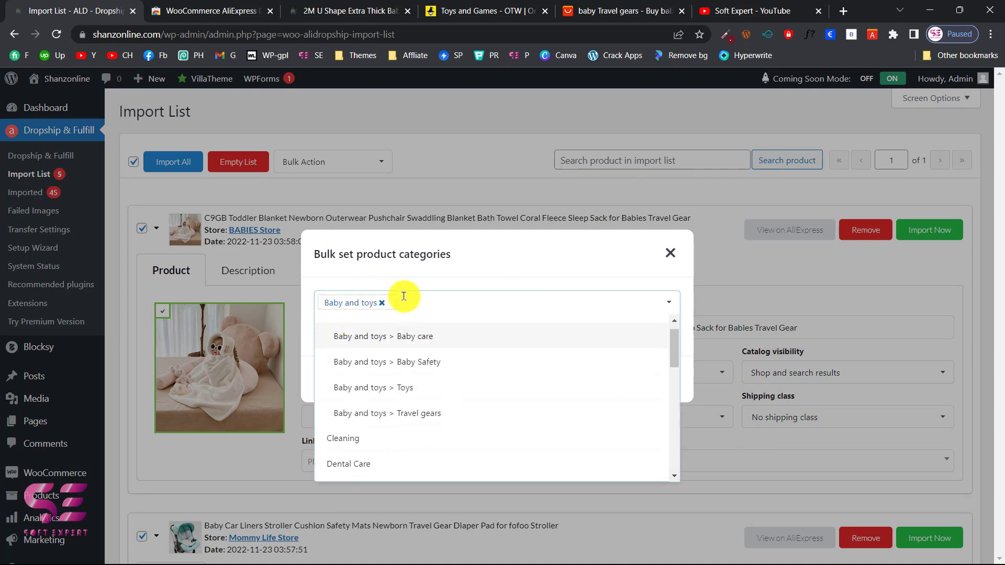
scroll(460, 387, down, 1)
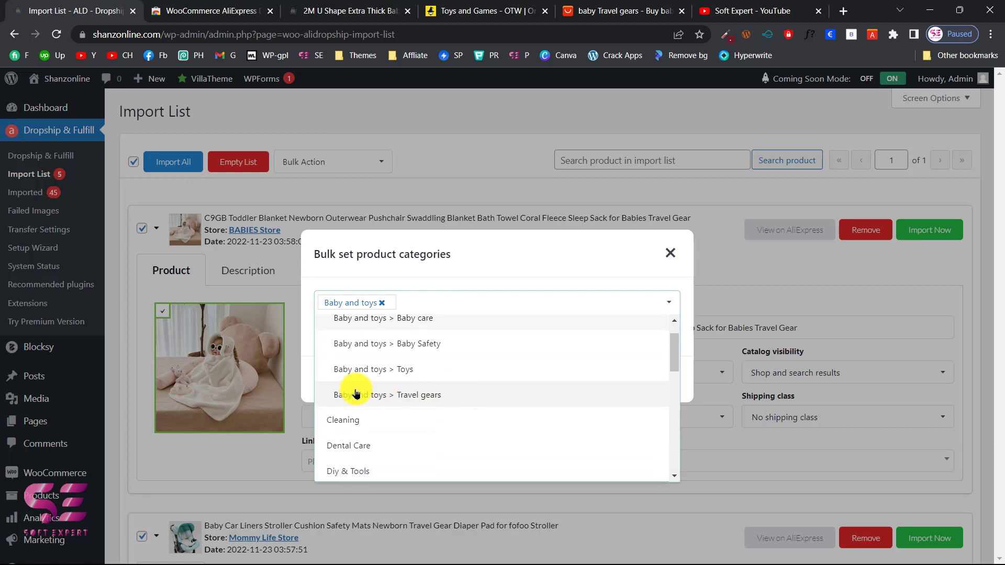
click(421, 395)
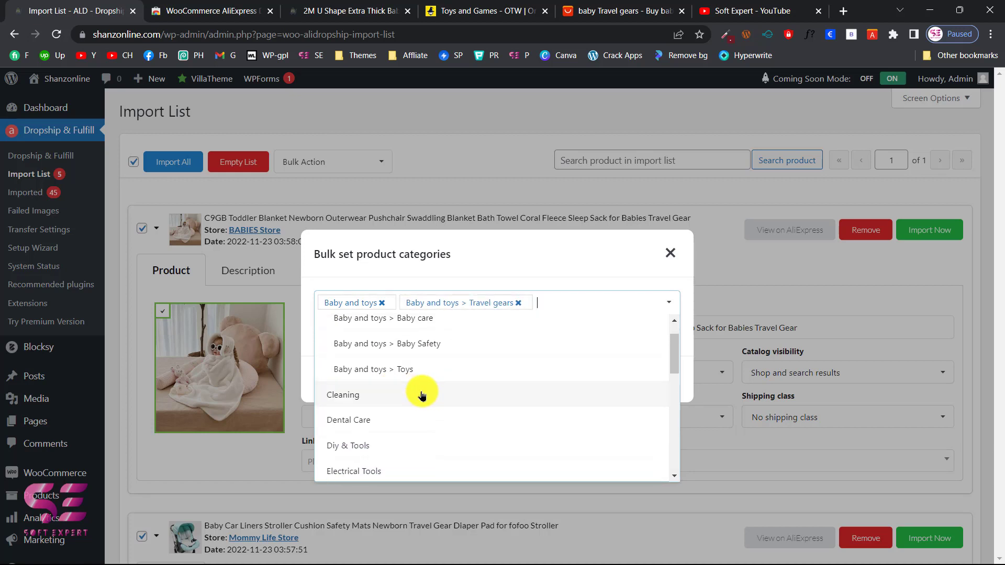
click(359, 252)
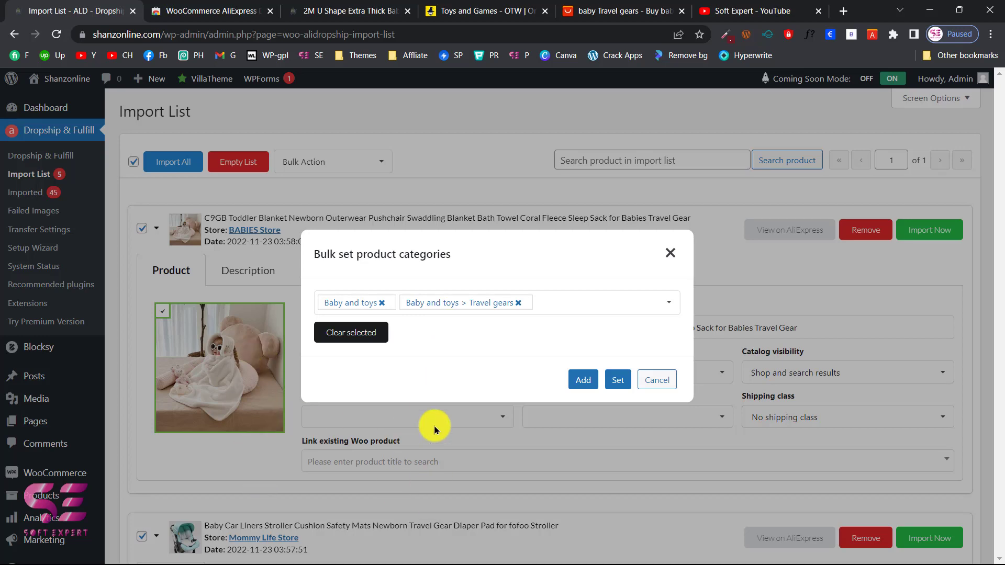
click(616, 379)
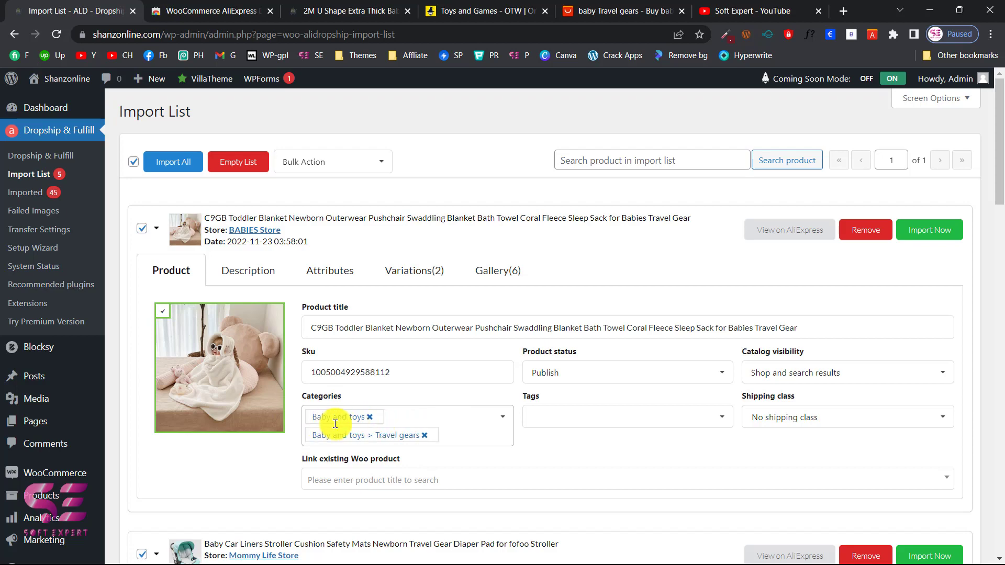
- Check the categories across the listed products and import them all into the WooCommerce store
scroll(472, 439, down, 19)
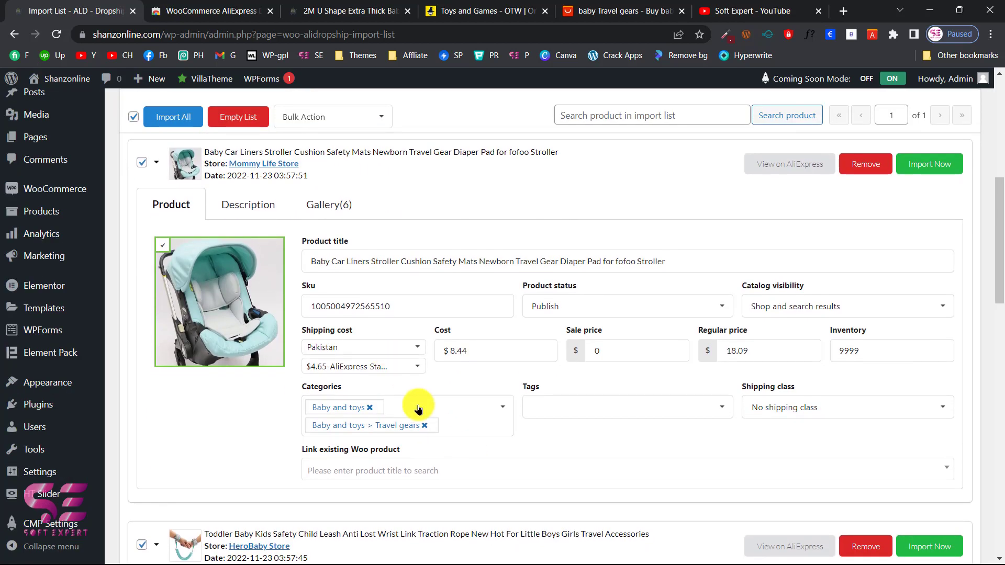
scroll(381, 433, up, 15)
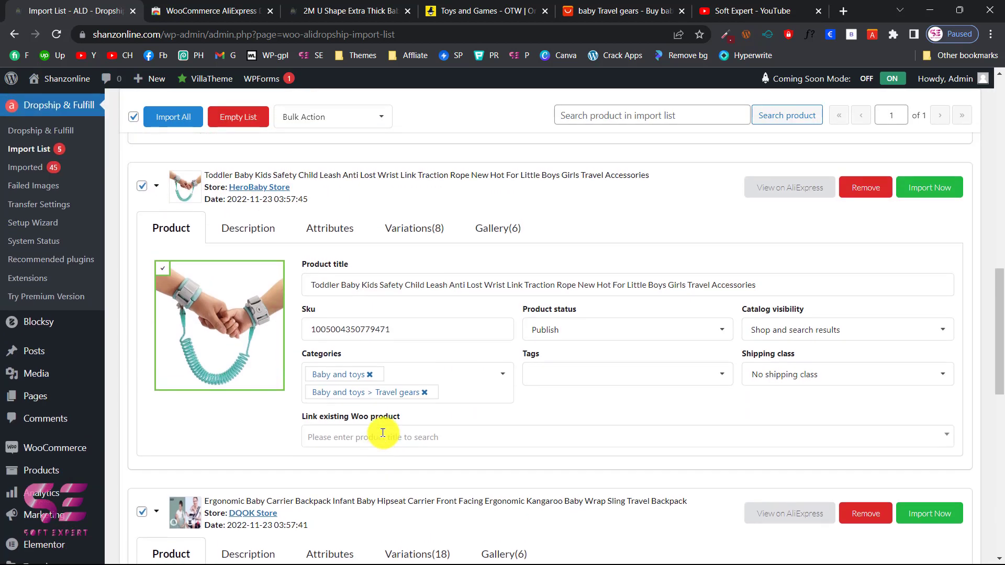
scroll(383, 433, up, 4)
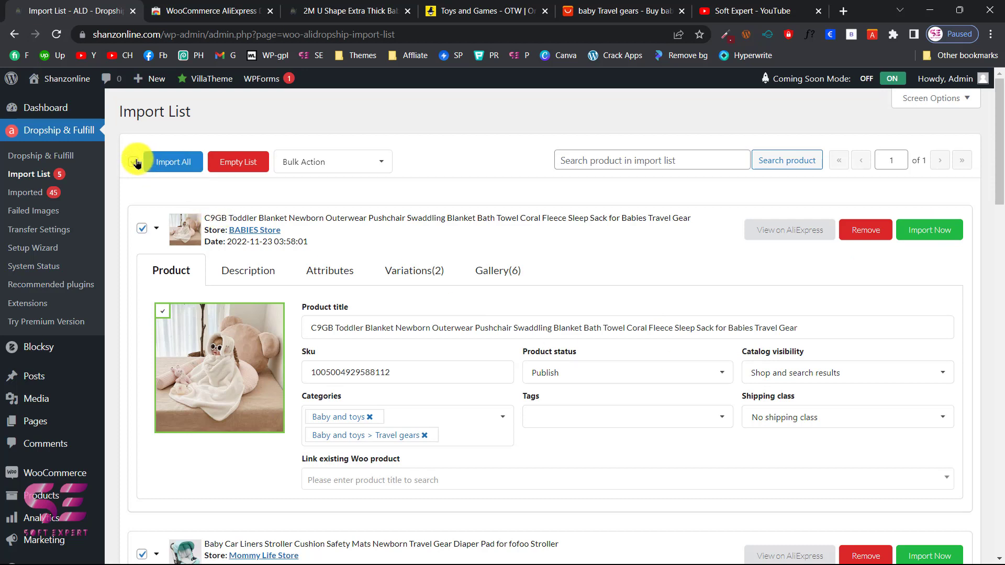
click(178, 167)
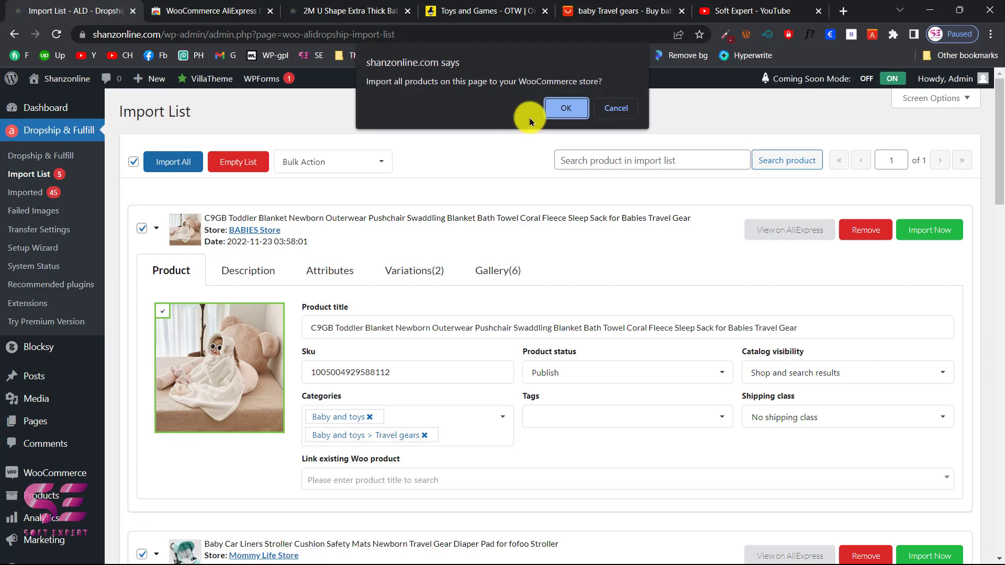
click(566, 108)
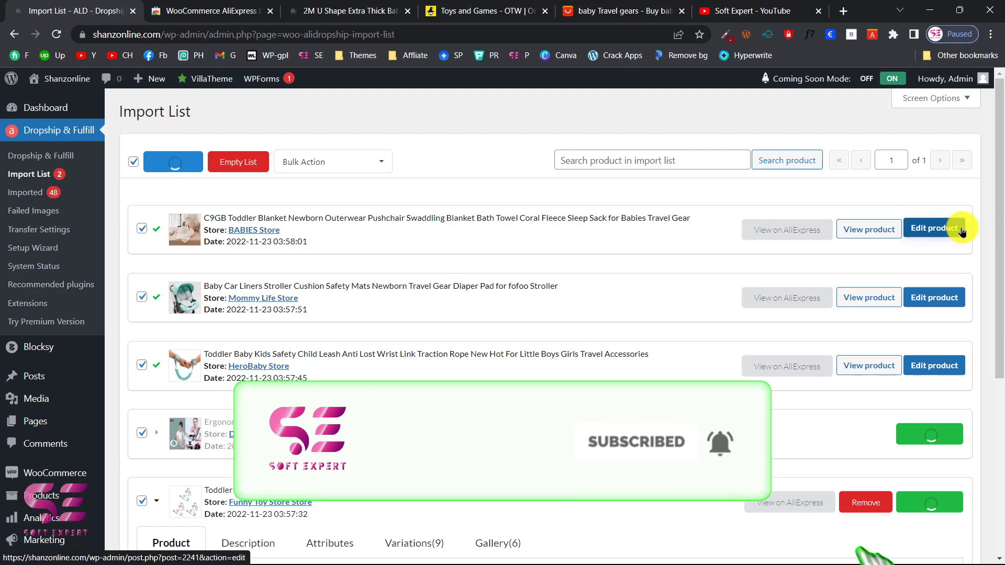
scroll(722, 518, down, 2)
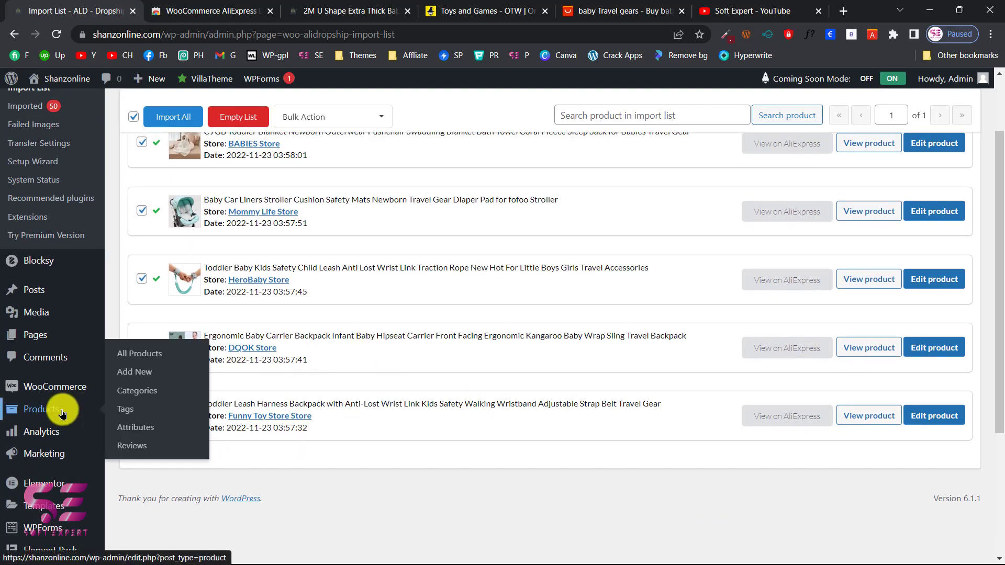
- Look through the imported items in the WooCommerce product list and open the Toddler Leash Harness Backpack's store page in a new tab
click(83, 409)
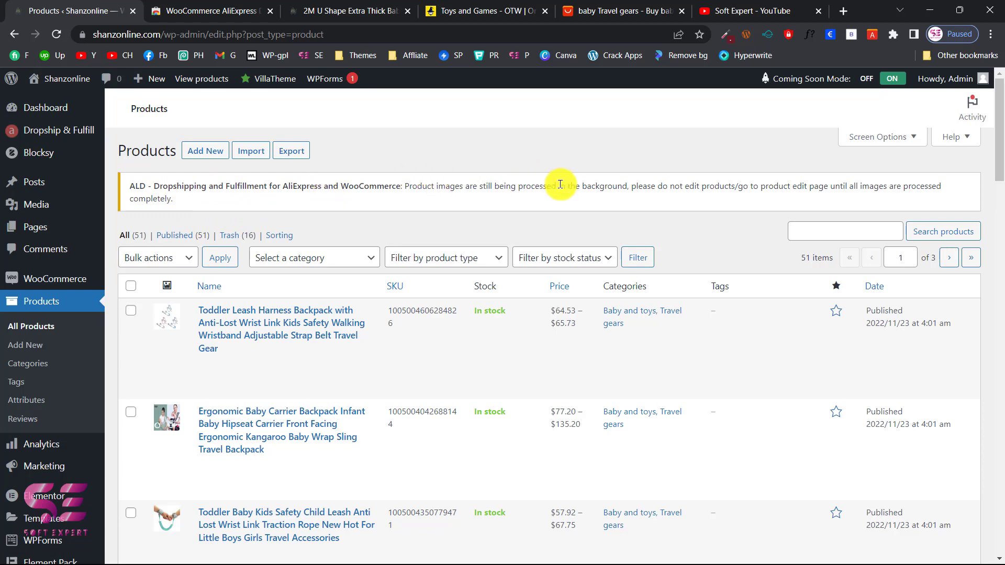
scroll(417, 346, down, 1)
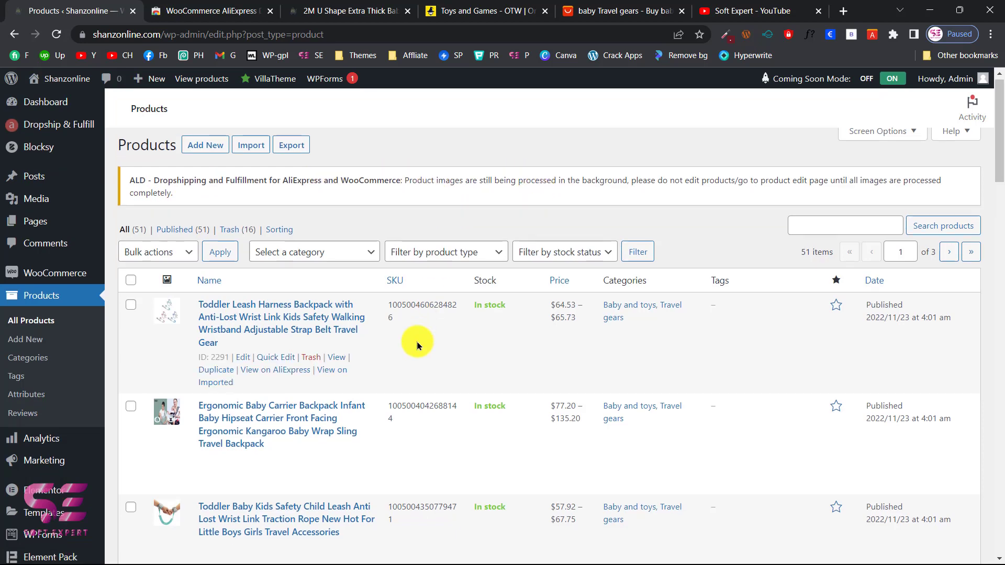
scroll(417, 346, down, 3)
scroll(269, 381, down, 2)
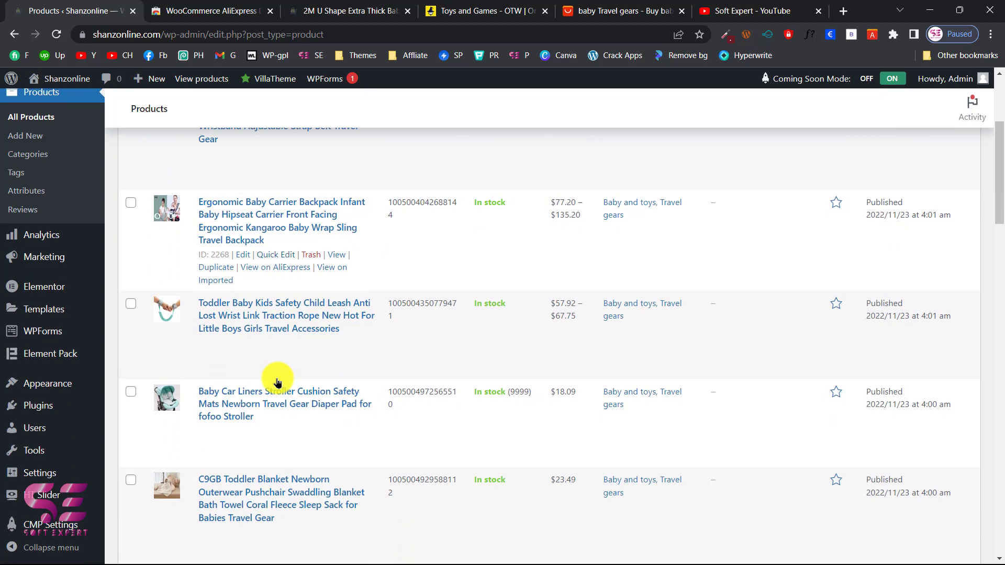
scroll(278, 382, up, 3)
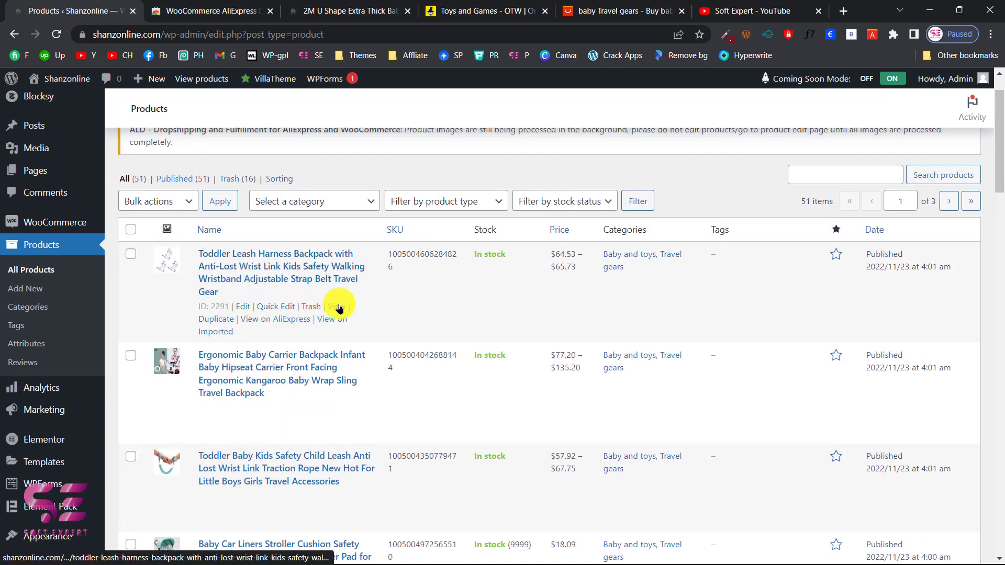
right_click(338, 307)
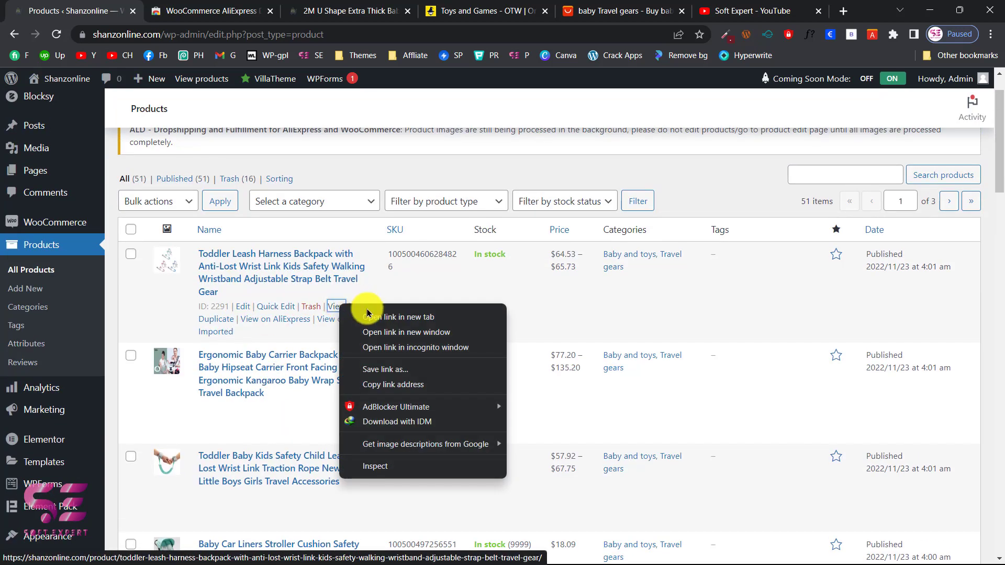
click(367, 313)
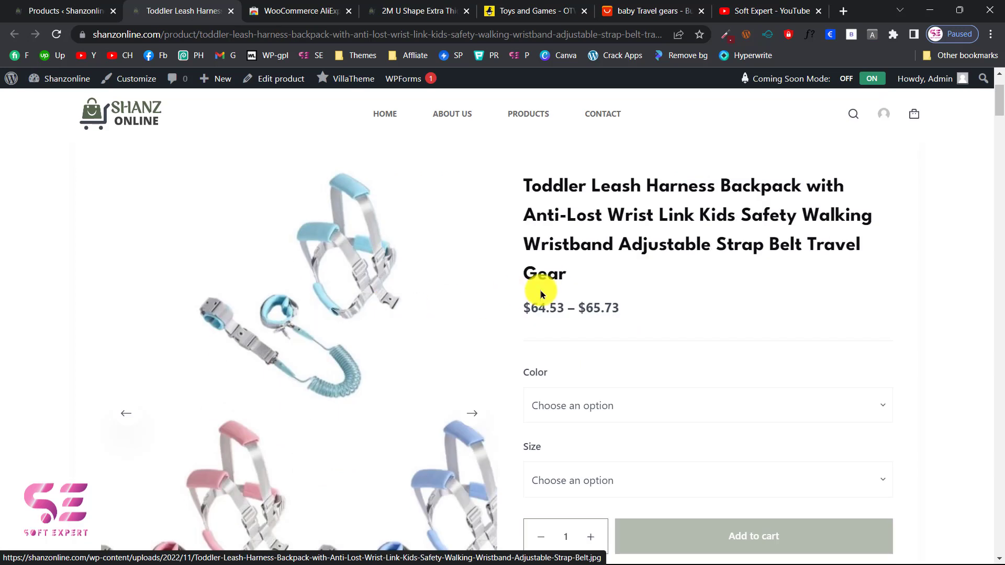
- Examine the harness backpack page's color and size options, SKU, categories, description, images and related products
click(587, 411)
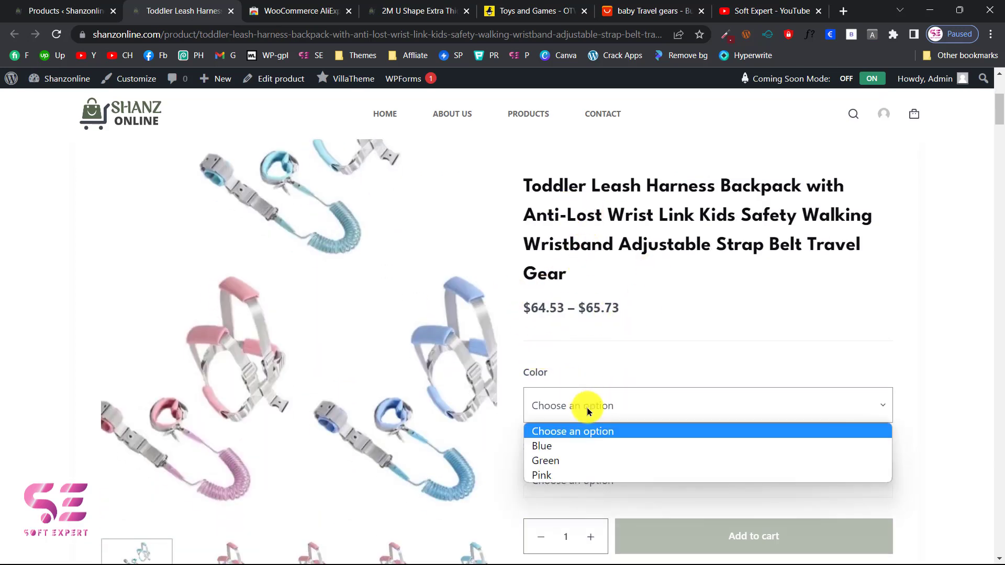
click(969, 358)
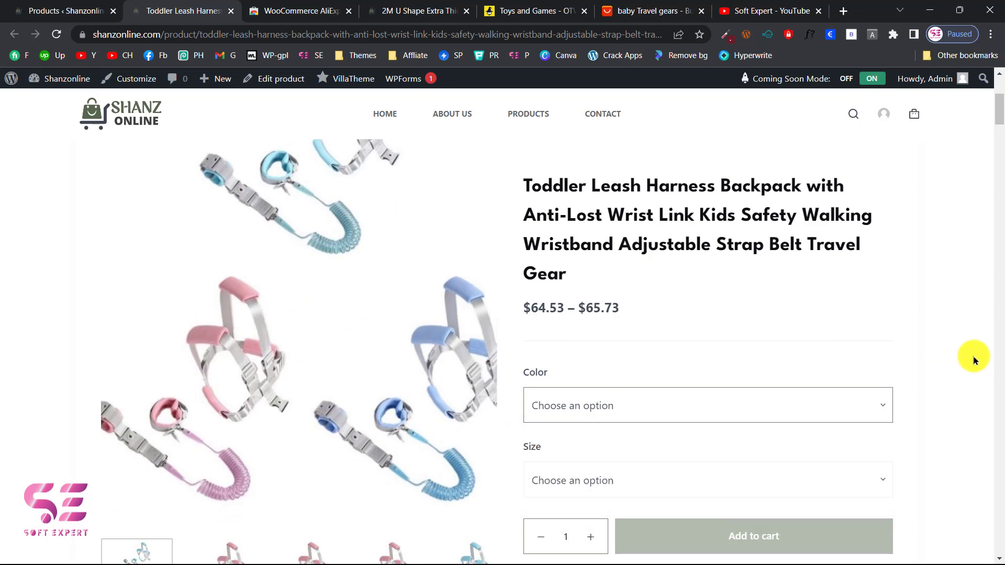
click(665, 490)
click(939, 457)
scroll(939, 458, down, 3)
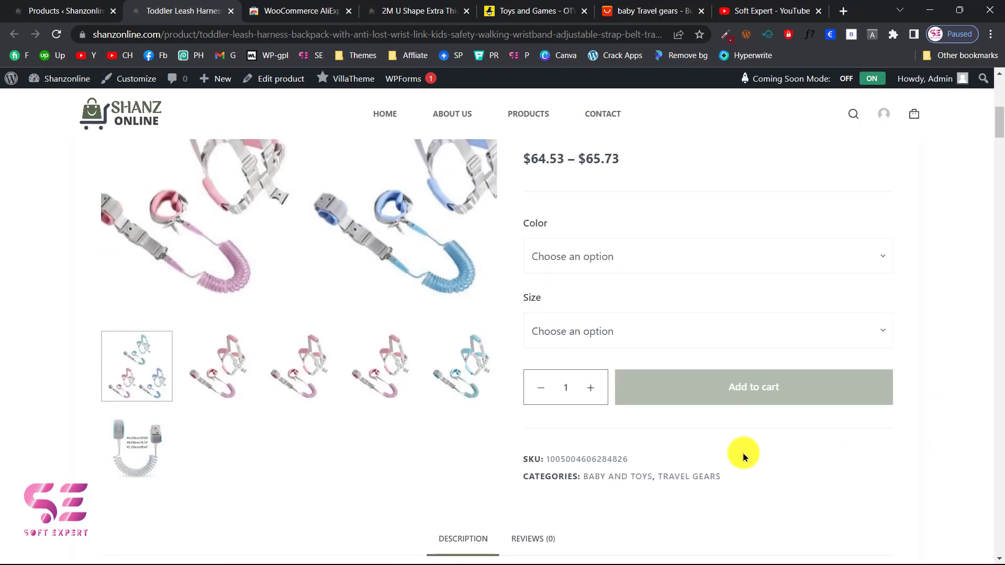
scroll(582, 390, down, 3)
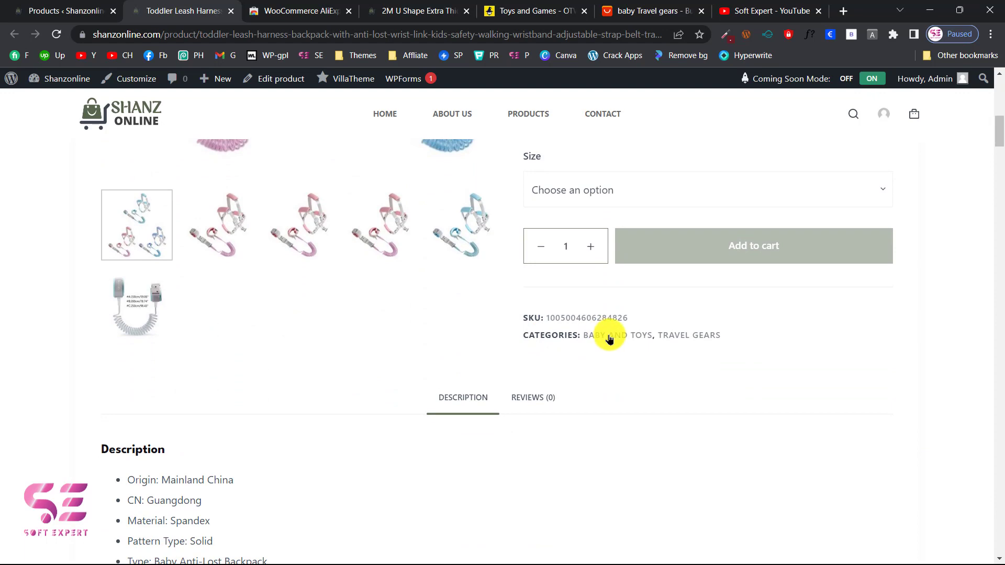
scroll(365, 440, down, 15)
scroll(366, 441, down, 20)
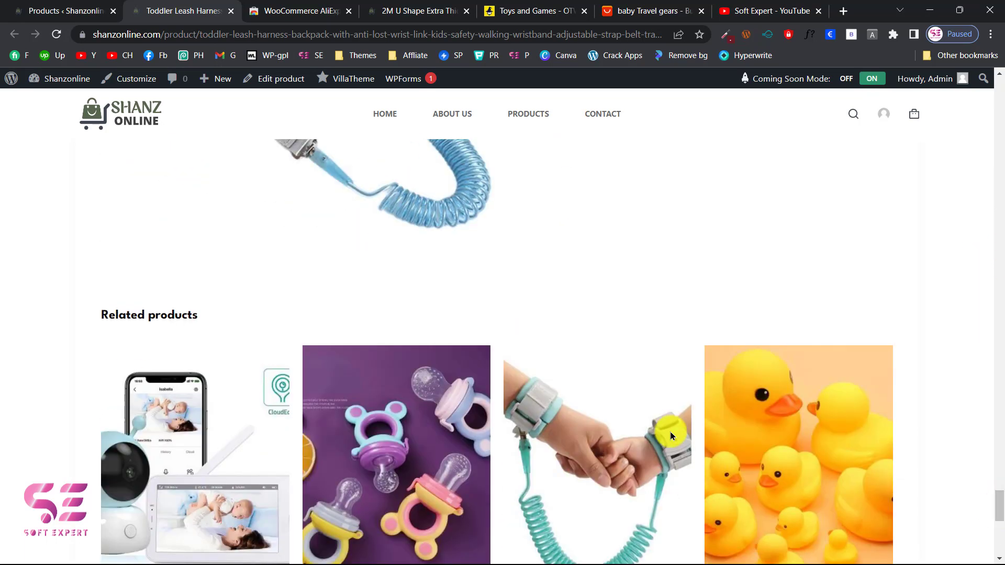
scroll(670, 431, up, 20)
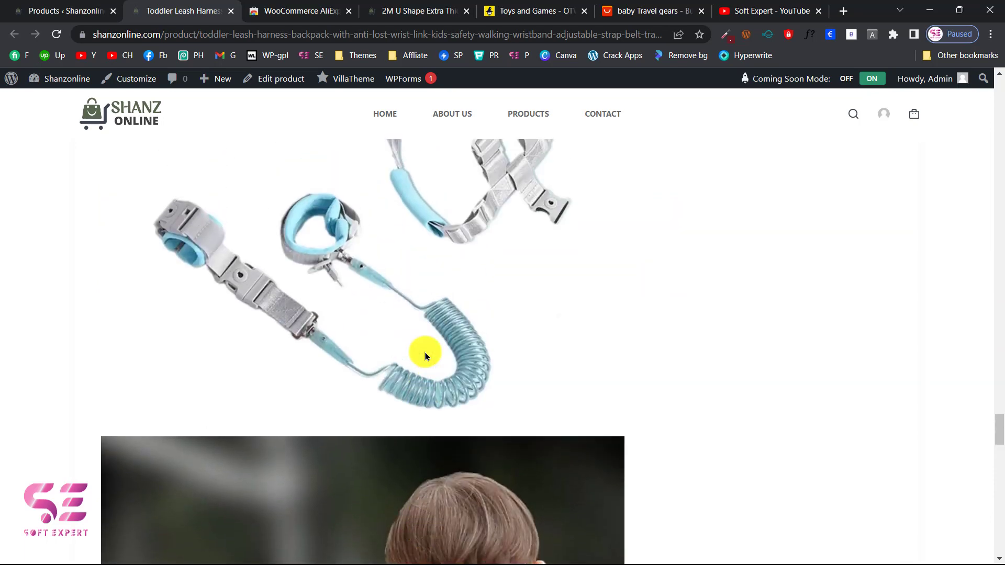
scroll(424, 356, up, 6)
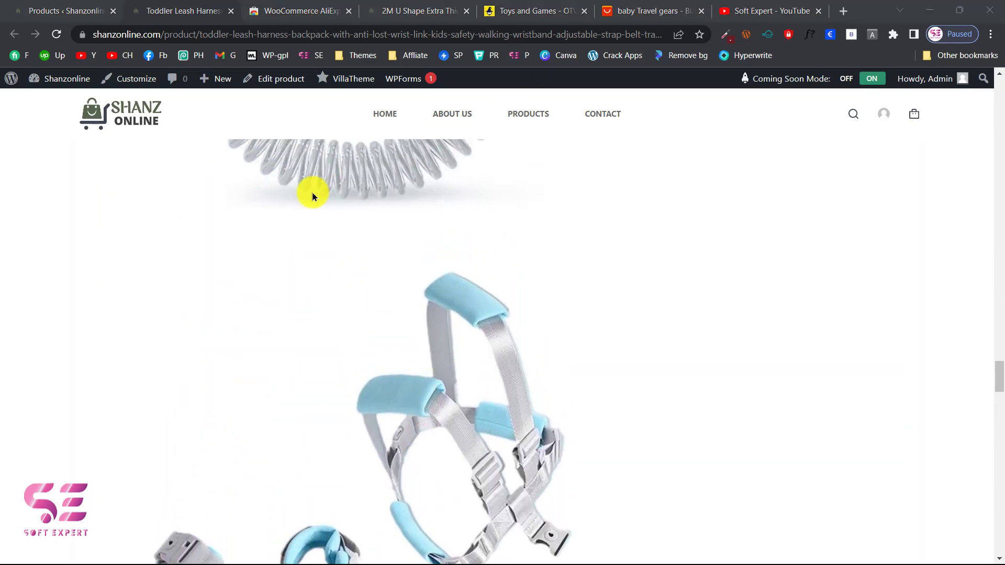
- Return to the WordPress admin's product list and open the general settings of the Dropship & Fulfill plugin
click(73, 9)
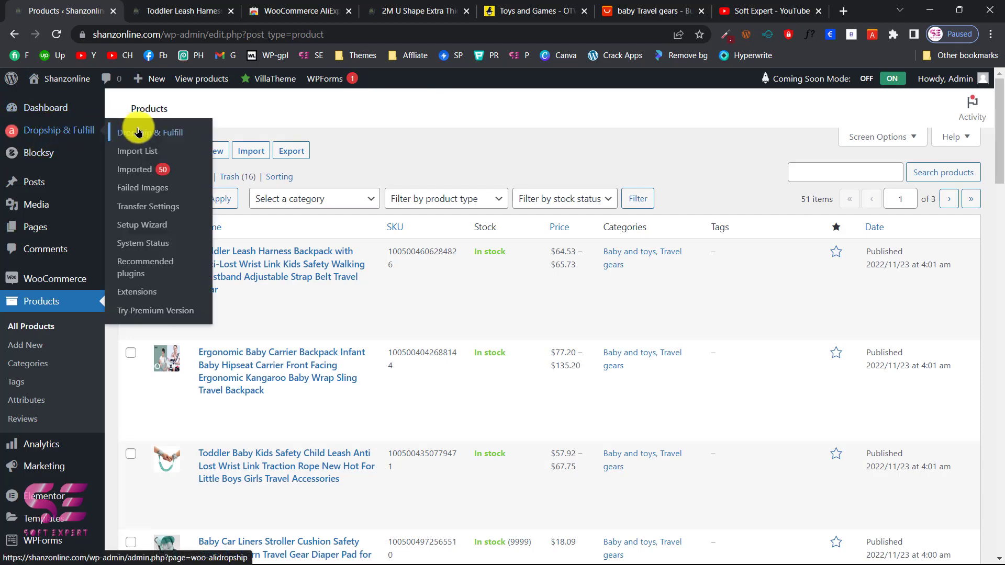
click(131, 128)
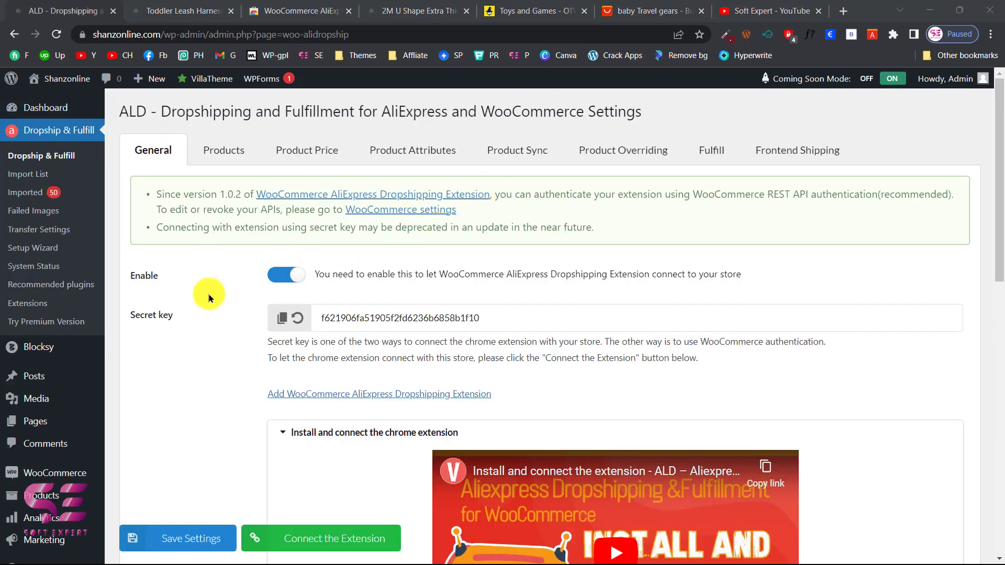
scroll(319, 289, down, 1)
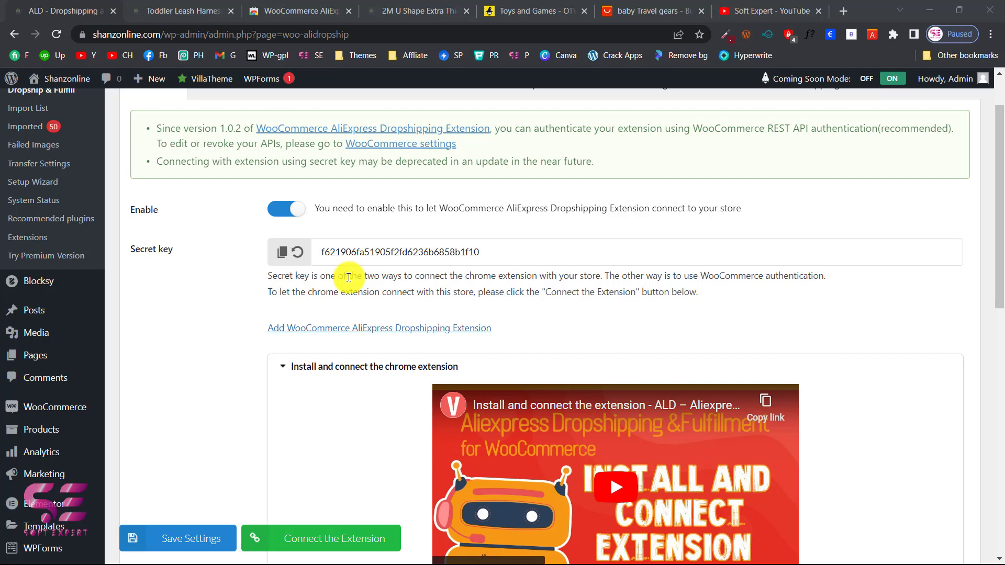
- Look over the plugin's general connection settings and the status choices for imported products
scroll(348, 278, down, 5)
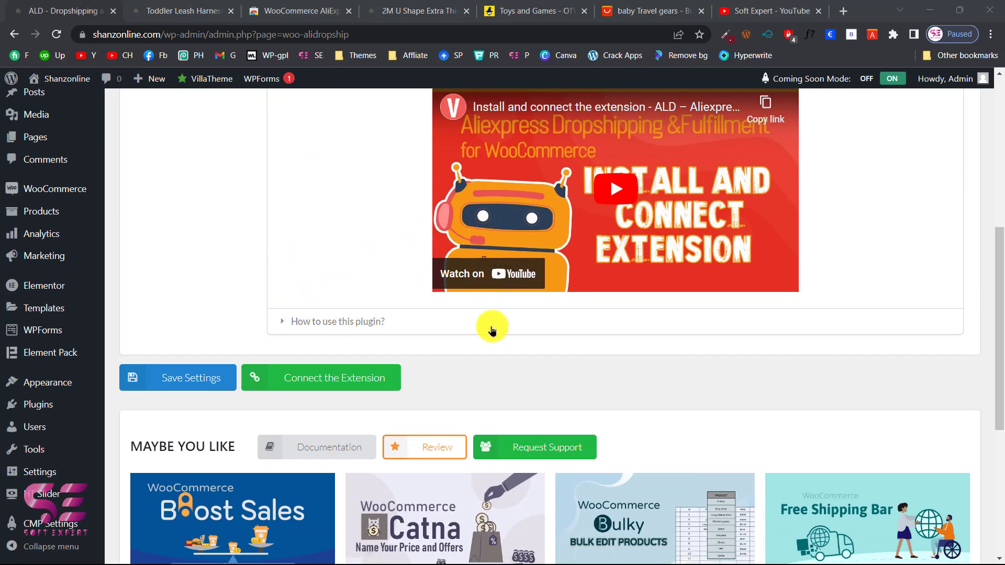
scroll(483, 343, up, 6)
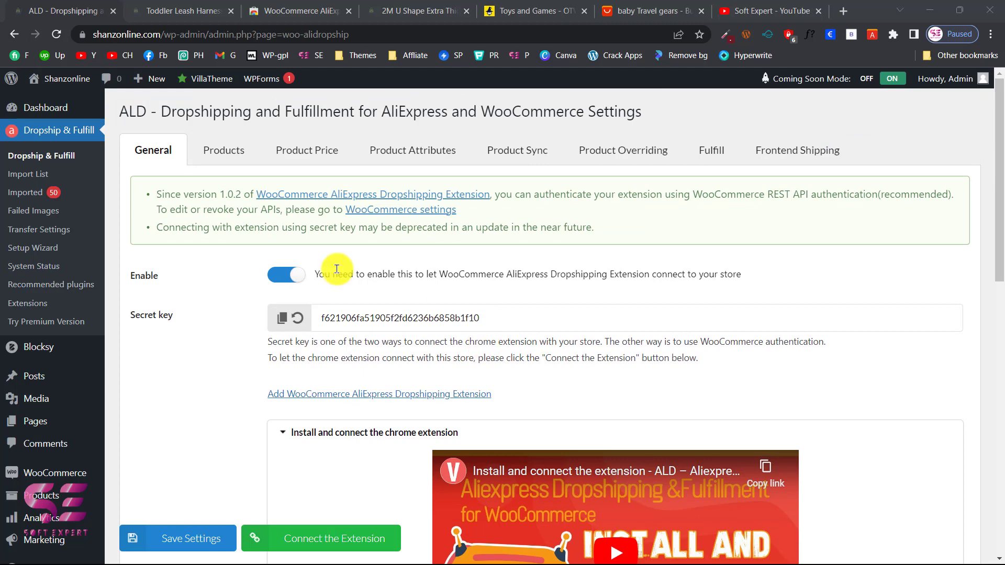
click(220, 152)
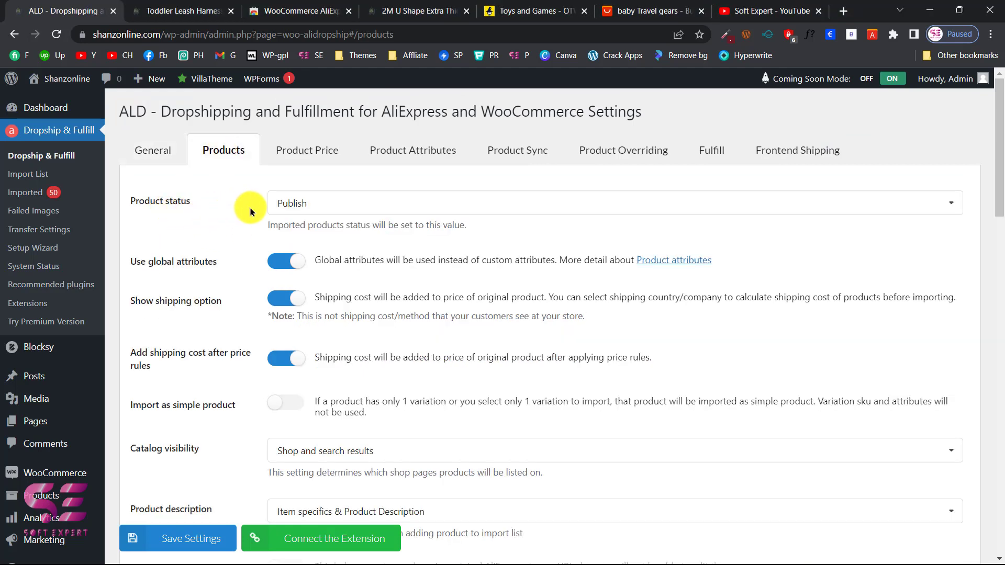
click(333, 209)
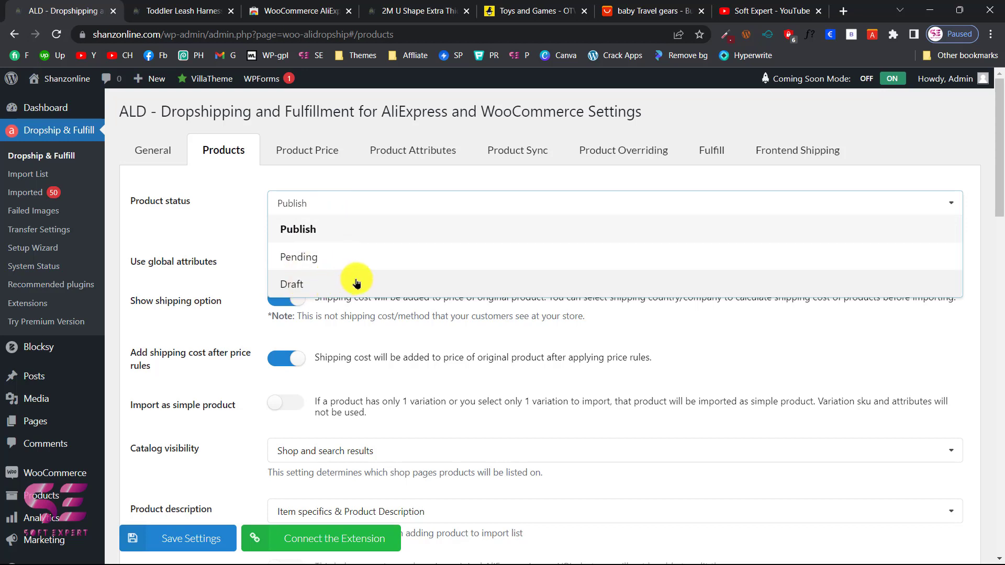
click(253, 235)
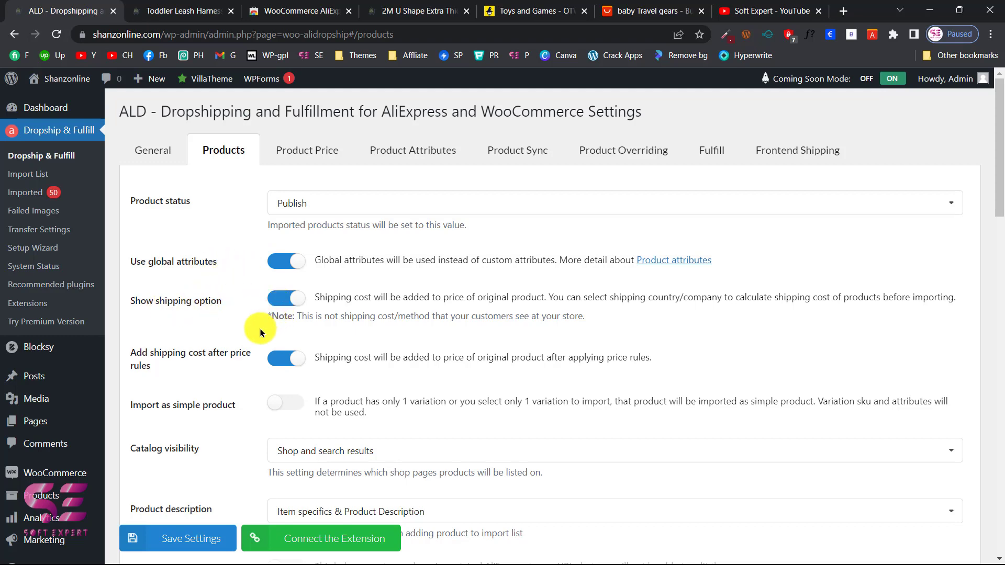
- Examine the shipping cost and simple product import settings, including the available catalog visibility choices
scroll(189, 353, down, 1)
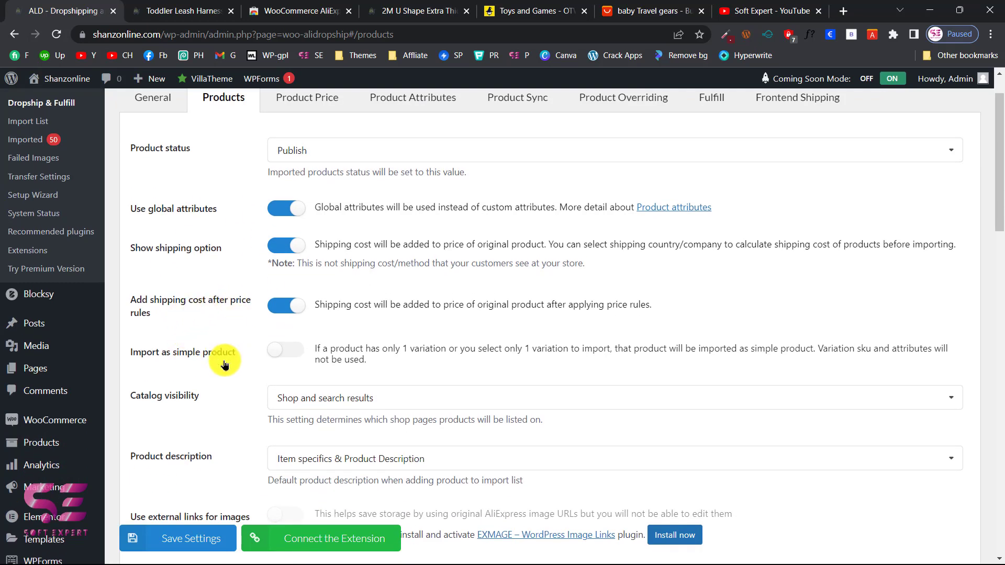
scroll(224, 365, down, 2)
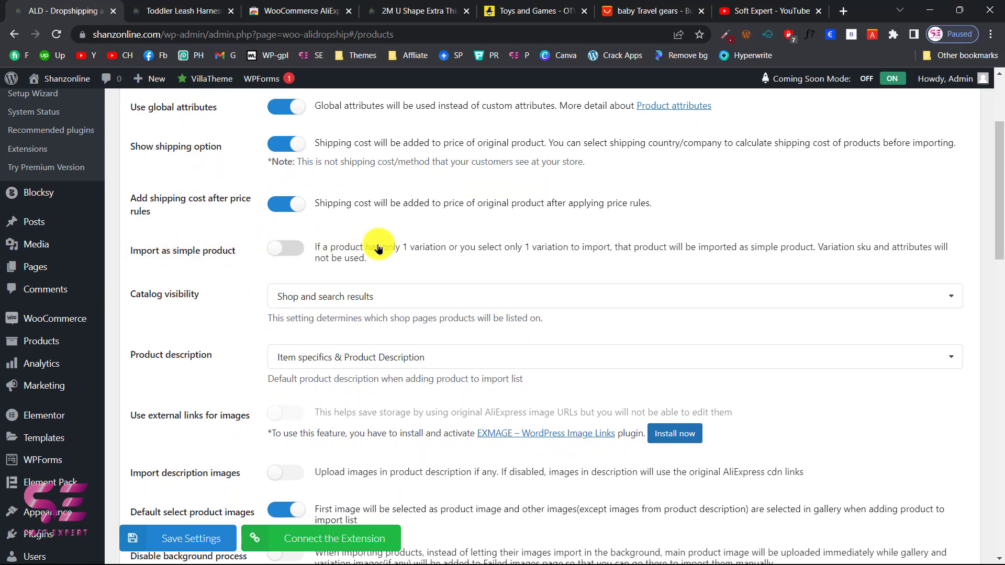
scroll(407, 255, down, 2)
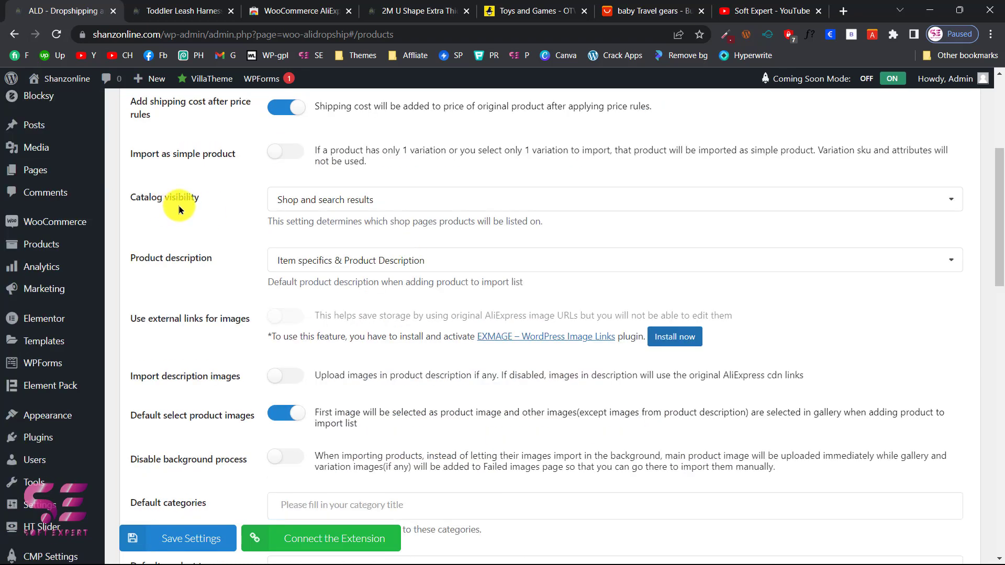
click(380, 204)
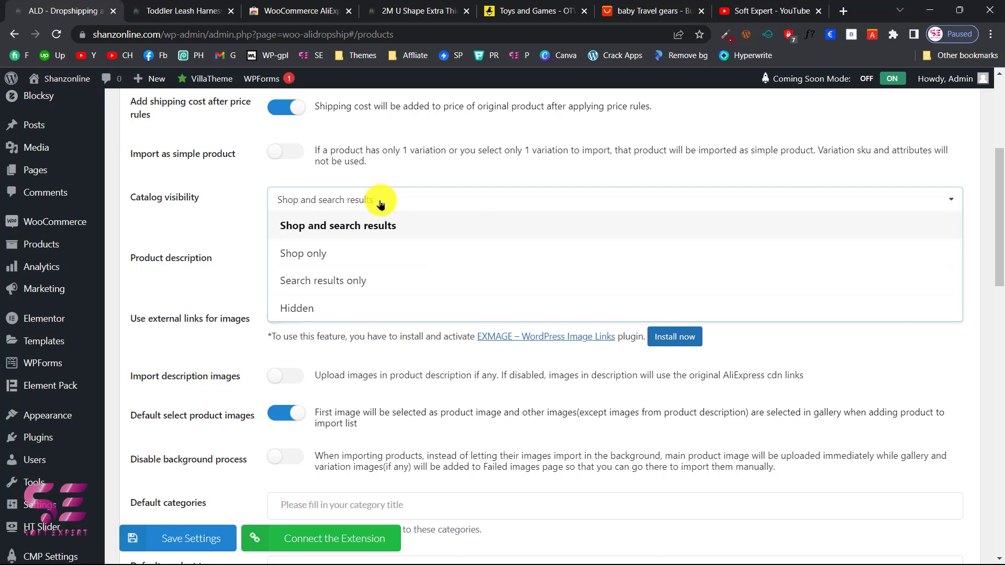
click(381, 204)
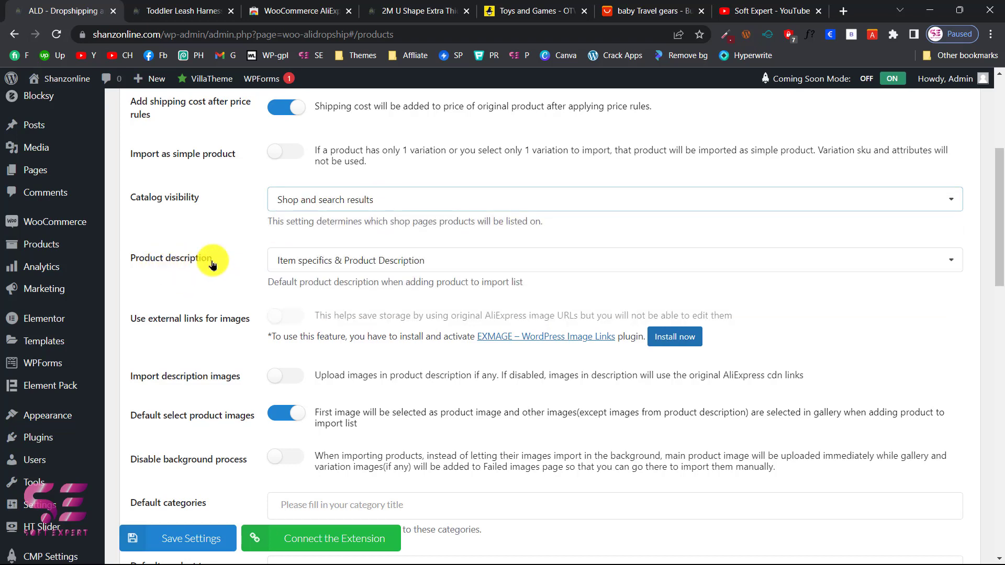
- Review the remaining product settings, from description and image handling to default categories, stock management and the find-and-replace rules
scroll(314, 264, down, 2)
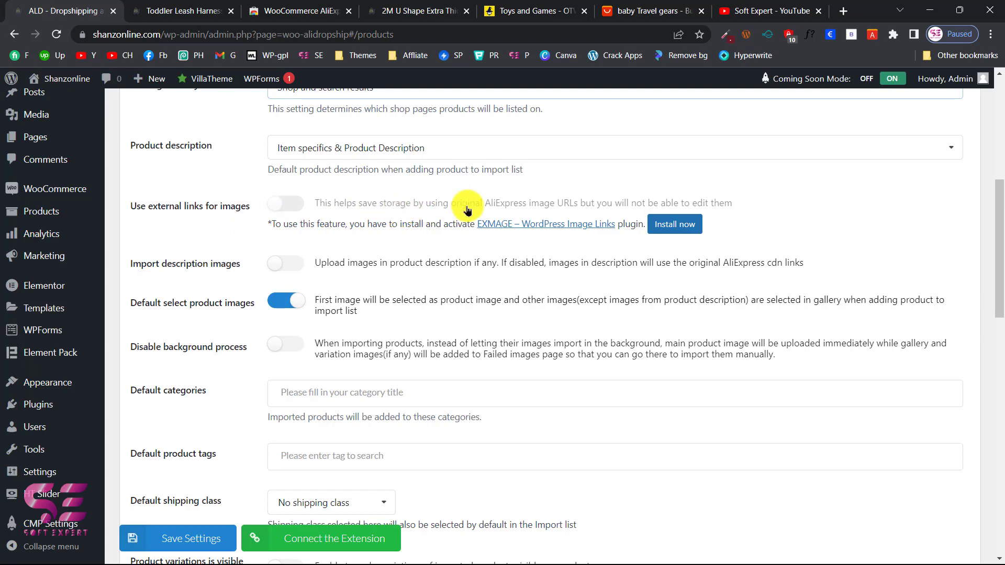
scroll(467, 209, down, 1)
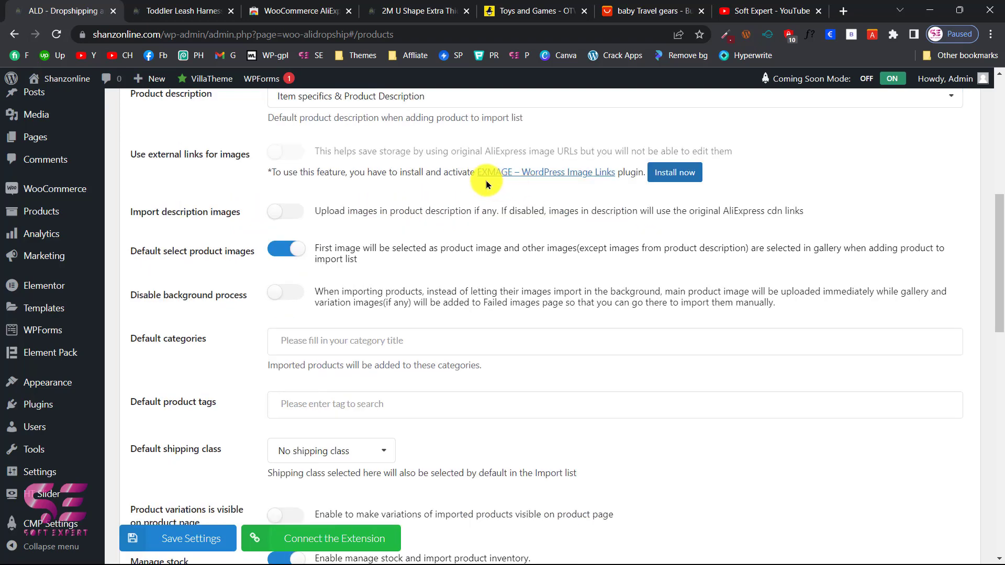
scroll(344, 196, down, 2)
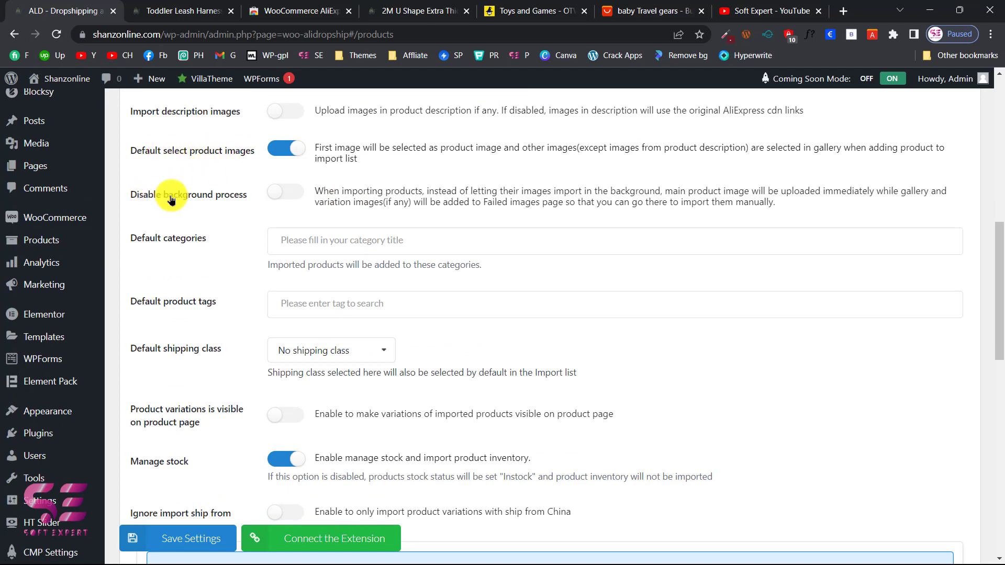
scroll(265, 347, down, 3)
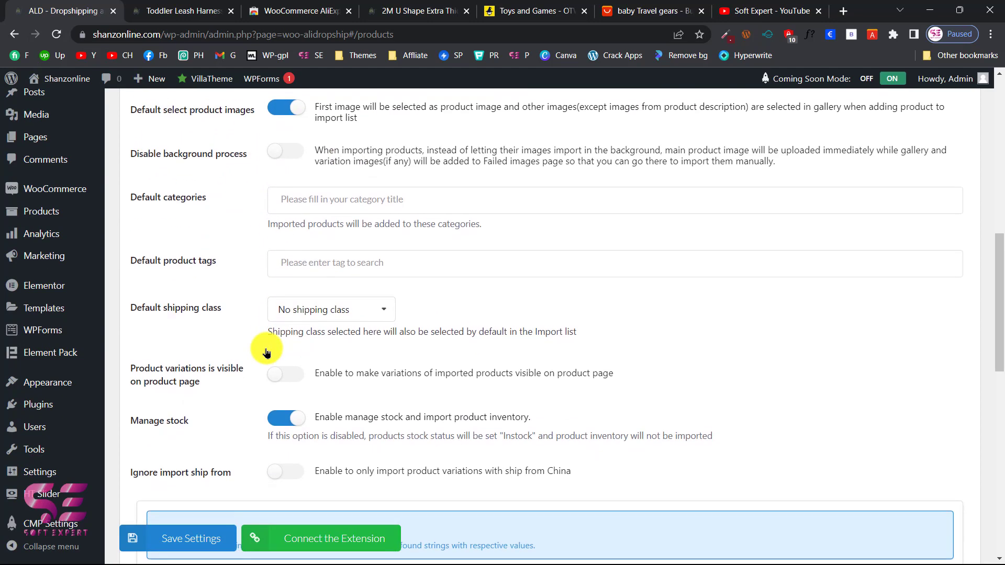
scroll(292, 416, down, 3)
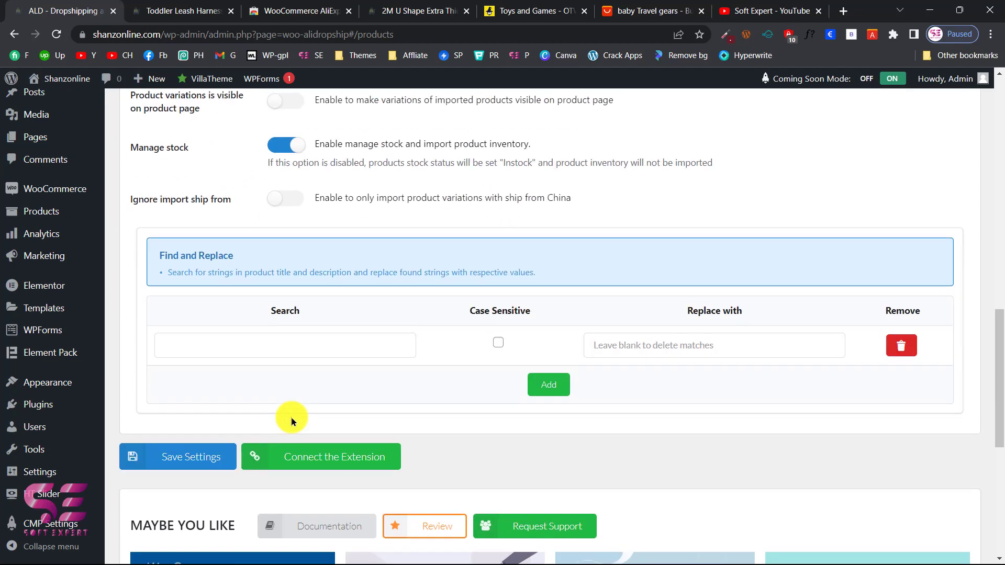
scroll(291, 419, up, 15)
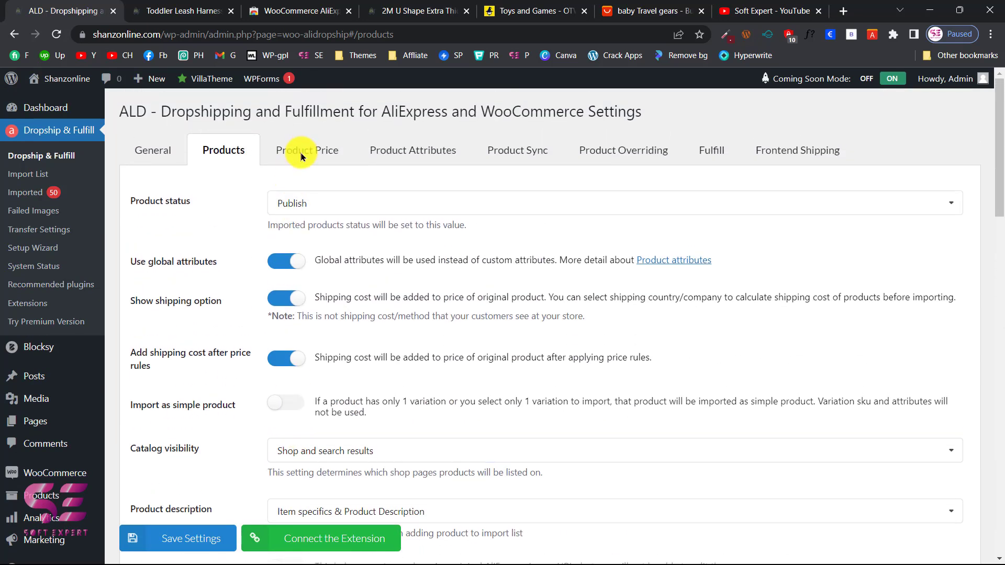
- Examine the product price settings, including the exchange rates, the price range rules and the default rule's action choices
click(299, 152)
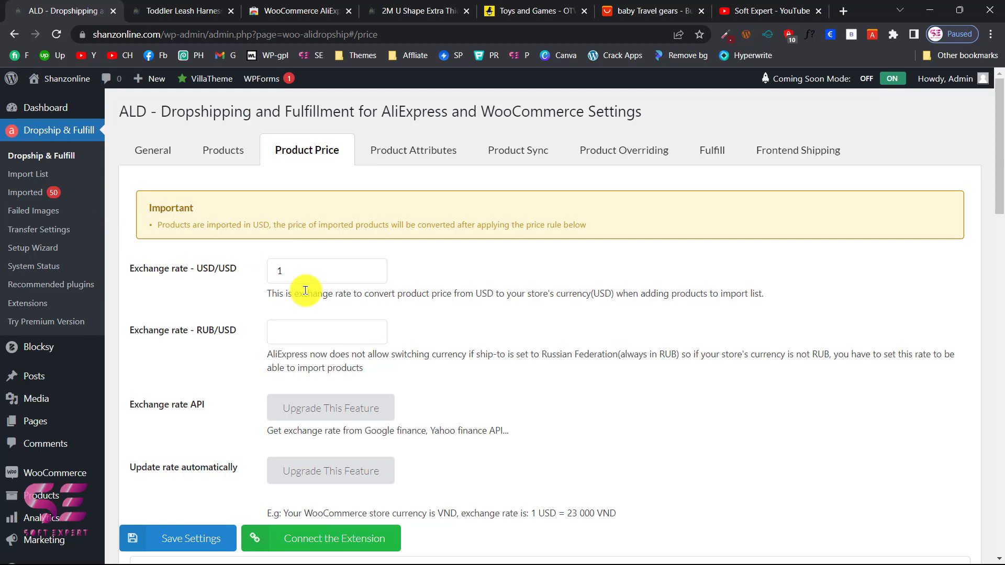
scroll(332, 266, down, 3)
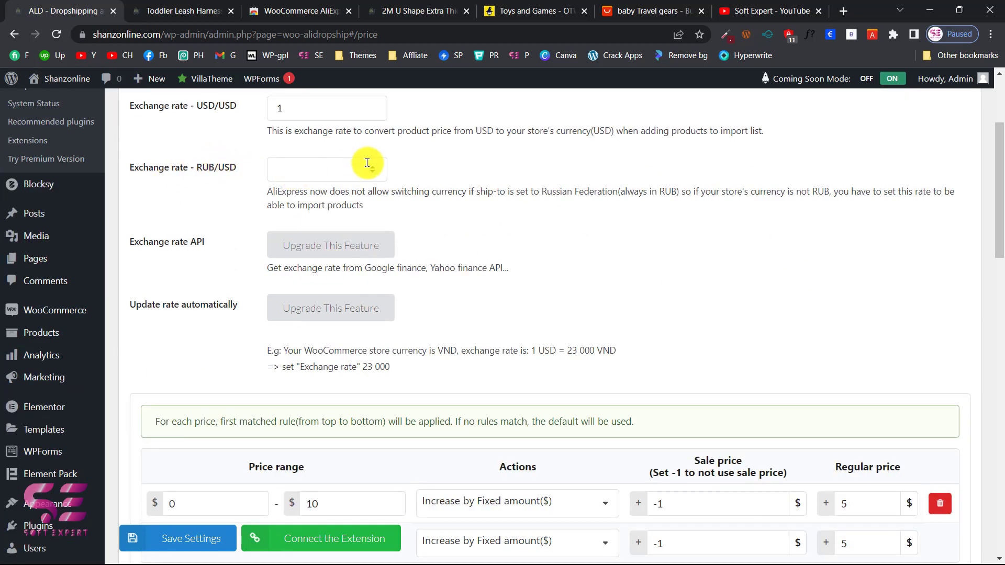
scroll(264, 279, down, 3)
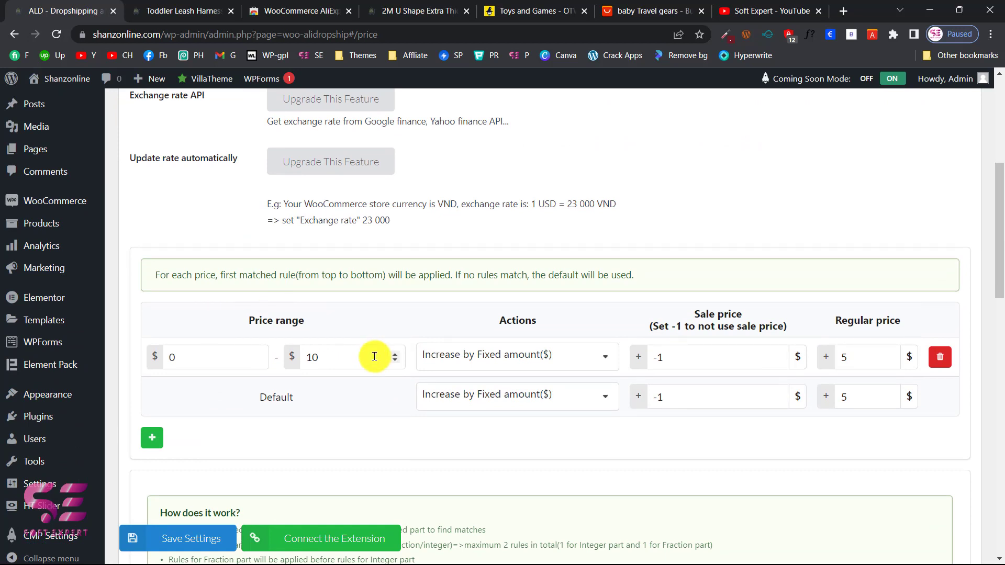
drag(374, 356, 319, 347)
key(BackSpace)
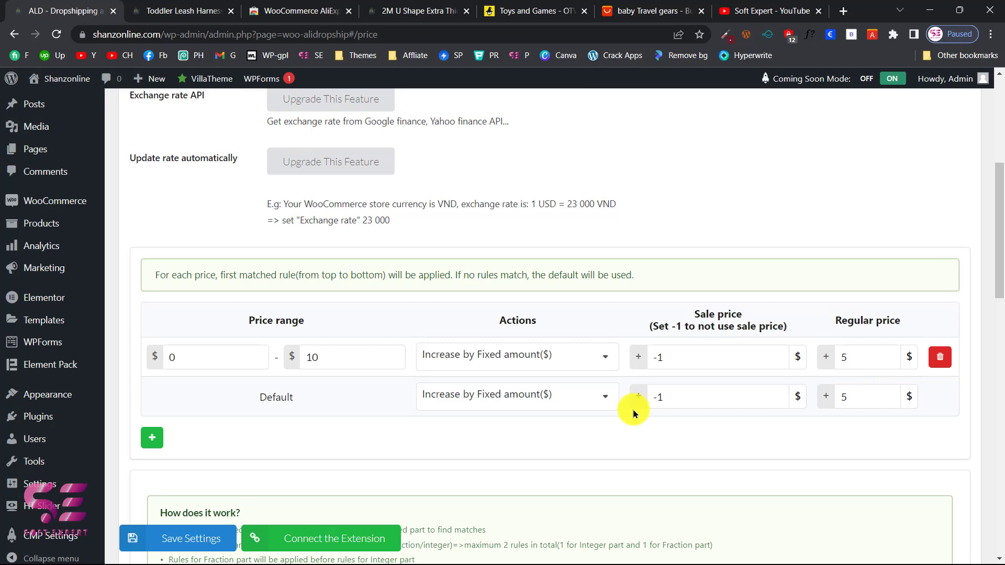
click(598, 403)
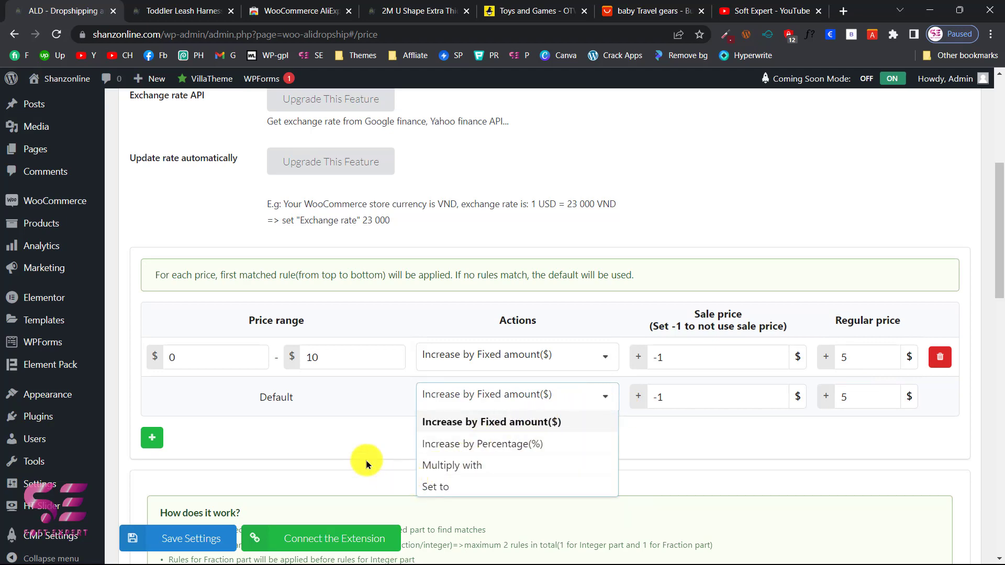
click(366, 437)
scroll(365, 437, up, 5)
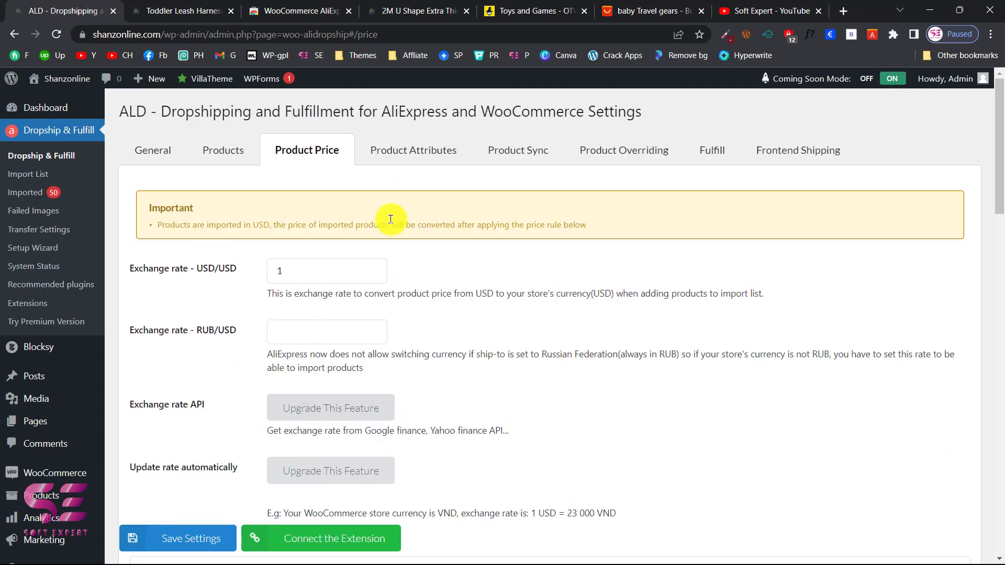
- Review the attribute, sync, overriding, fulfillment and frontend shipping settings, and return to the product price rules
click(392, 152)
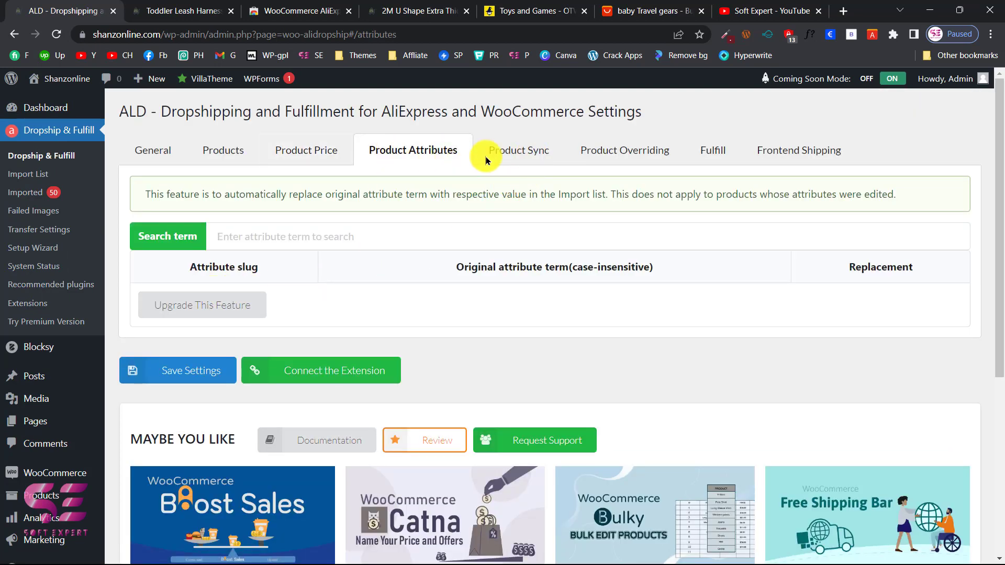
click(516, 154)
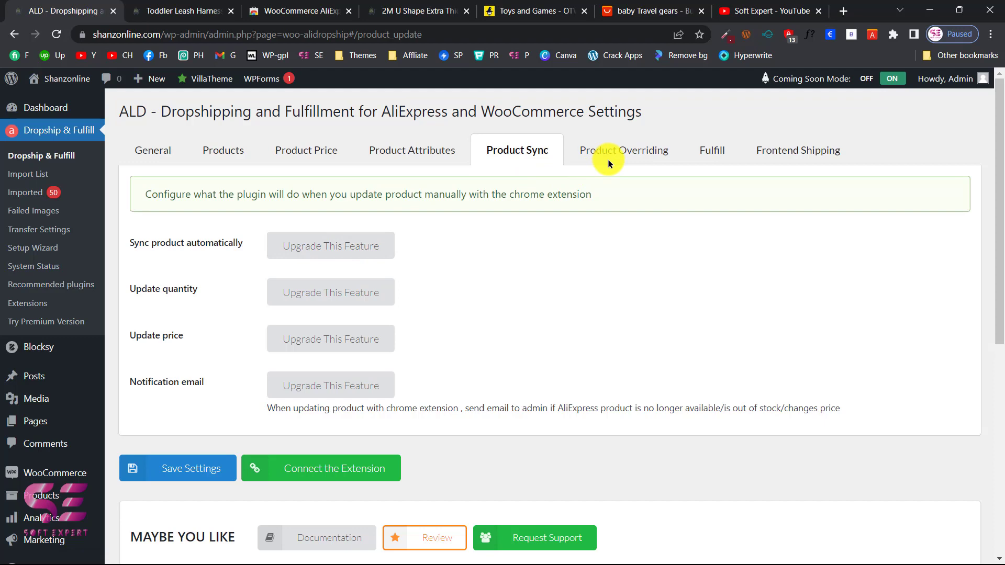
click(625, 156)
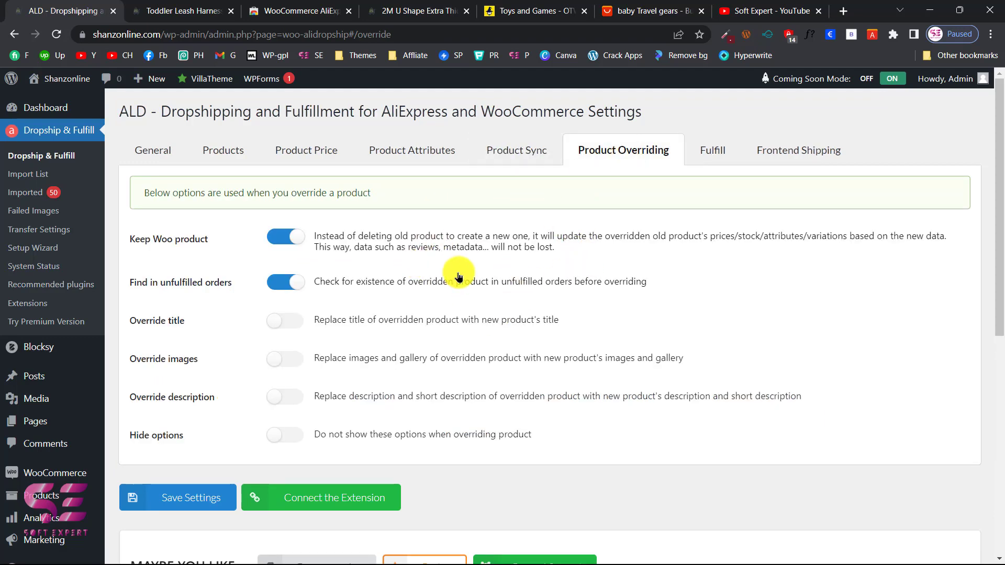
click(712, 152)
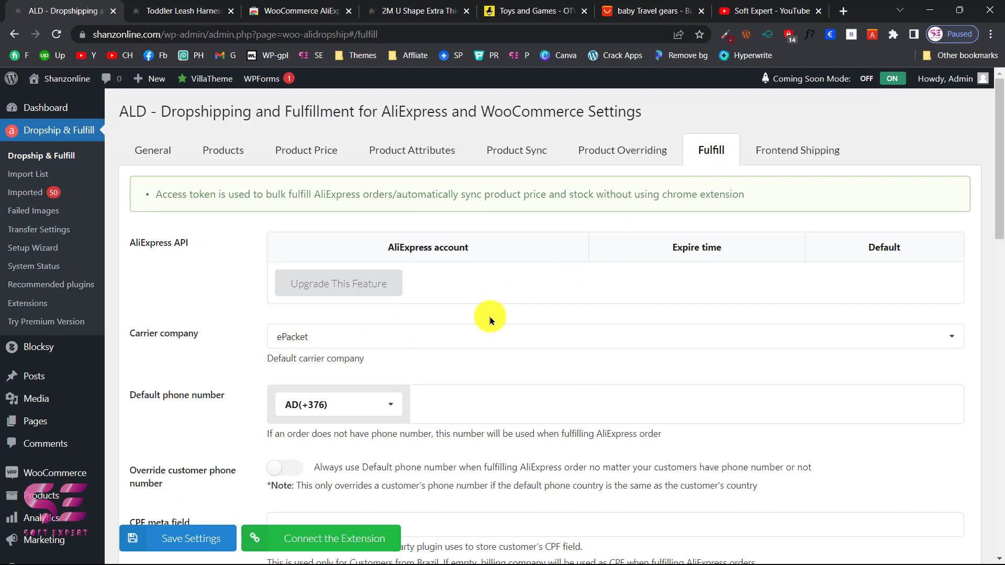
scroll(488, 315, down, 4)
scroll(488, 315, up, 4)
click(770, 157)
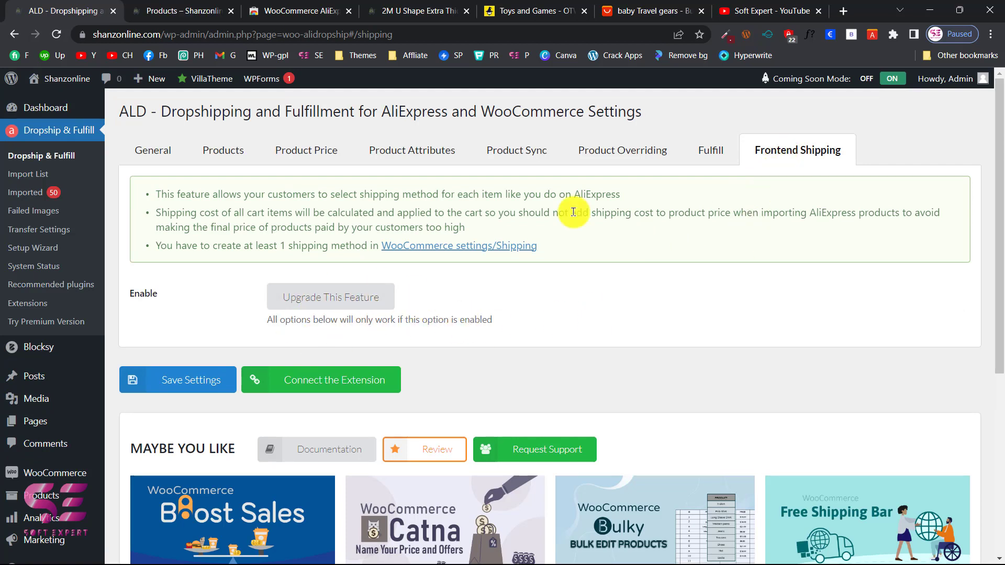
click(324, 151)
scroll(336, 320, down, 6)
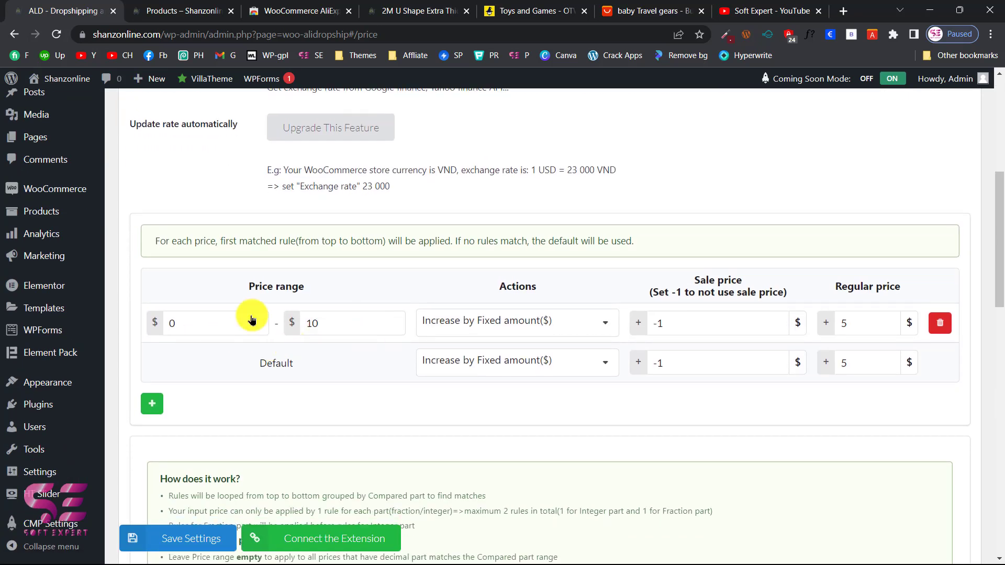
- Open the WooCommerce product list and browse the published items and categories on the storefront's Products page
mouse_move(50, 218)
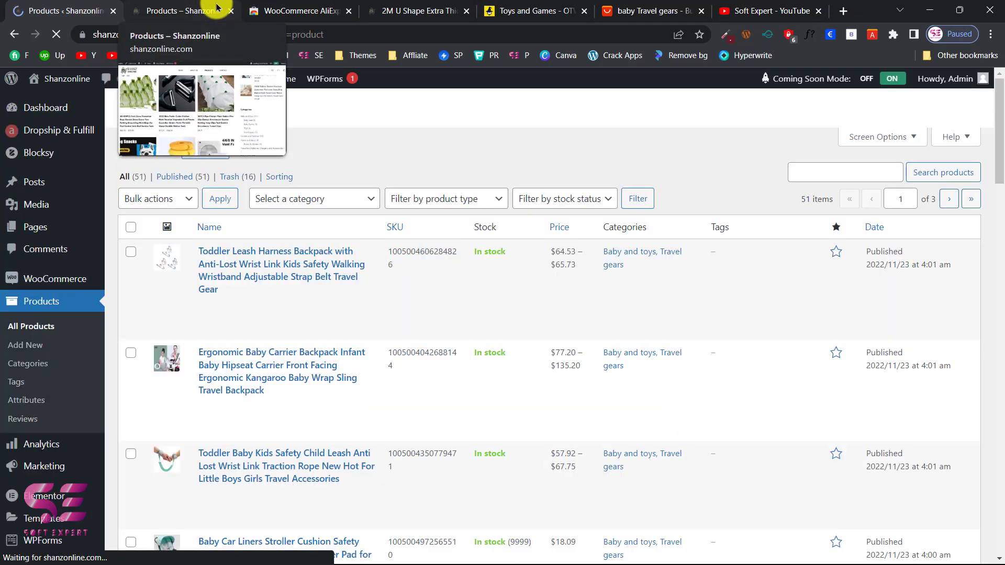
click(217, 7)
scroll(312, 239, down, 6)
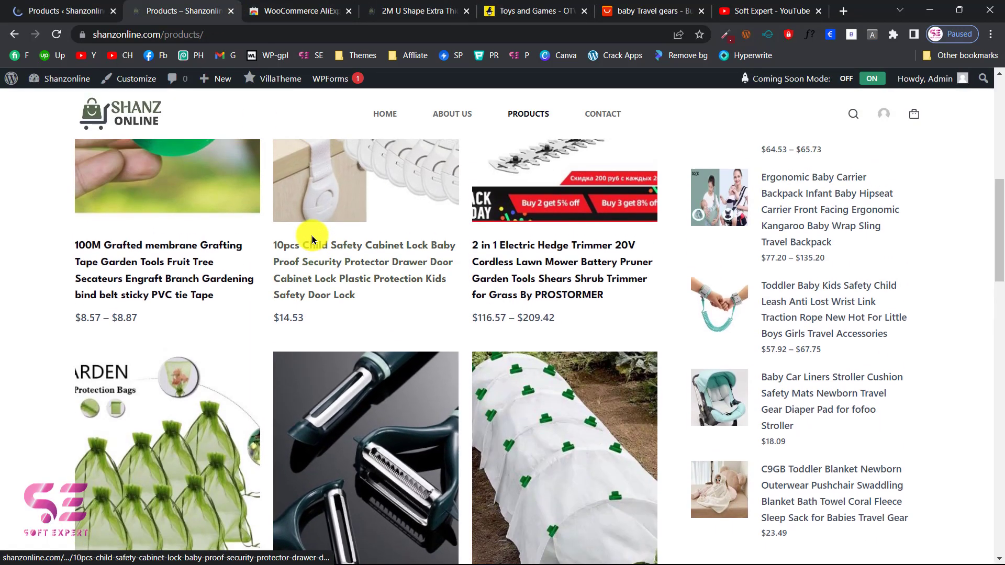
scroll(313, 235, up, 3)
scroll(312, 235, down, 9)
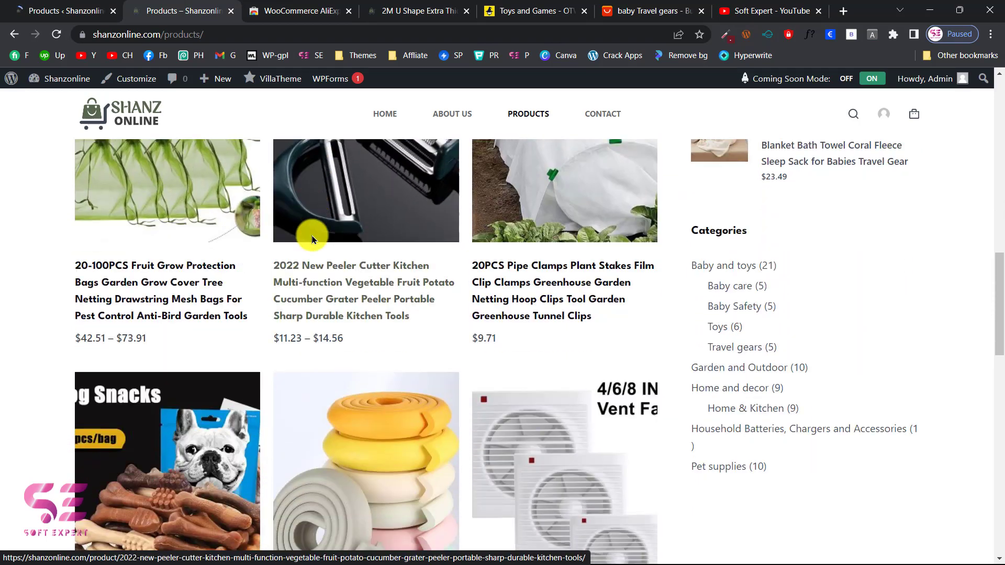
scroll(318, 304, up, 4)
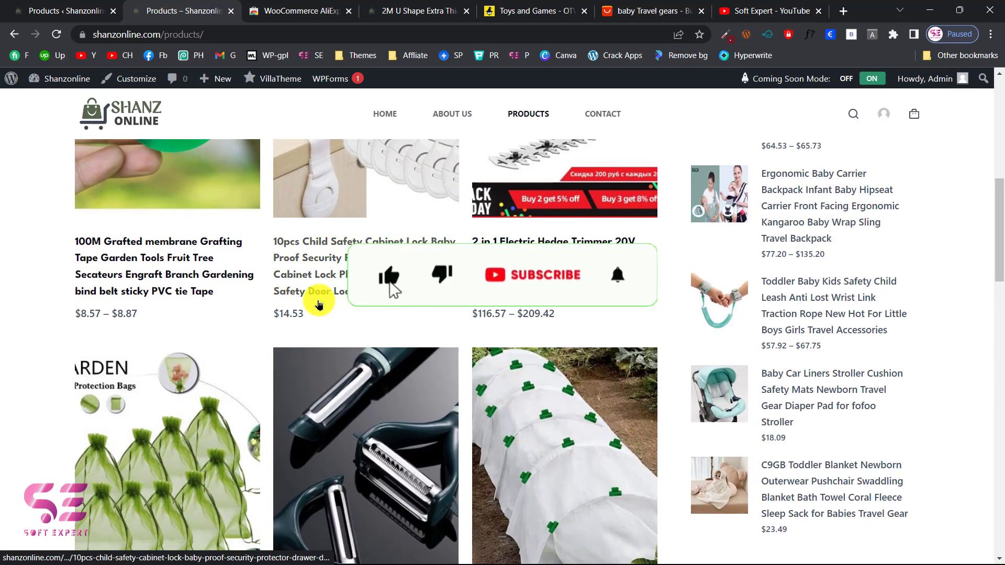
- Switch to the Soft Expert YouTube channel and browse its uploaded videos
click(754, 10)
scroll(715, 345, up, 10)
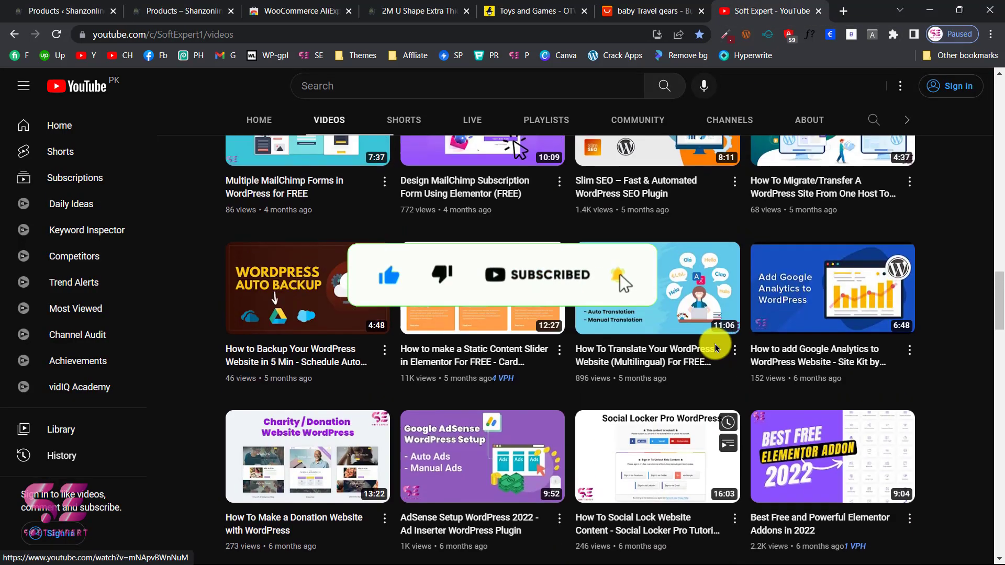
scroll(714, 344, up, 5)
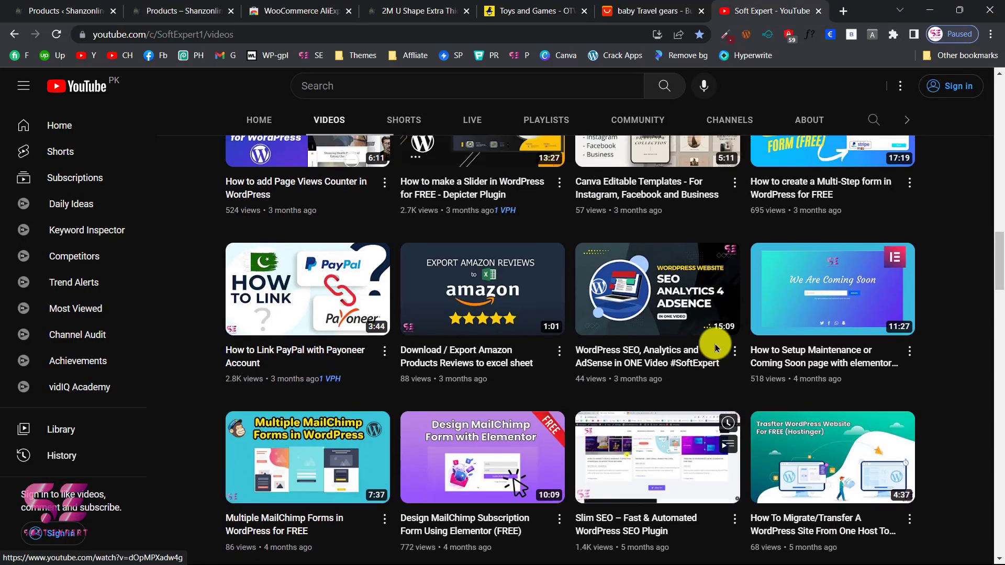